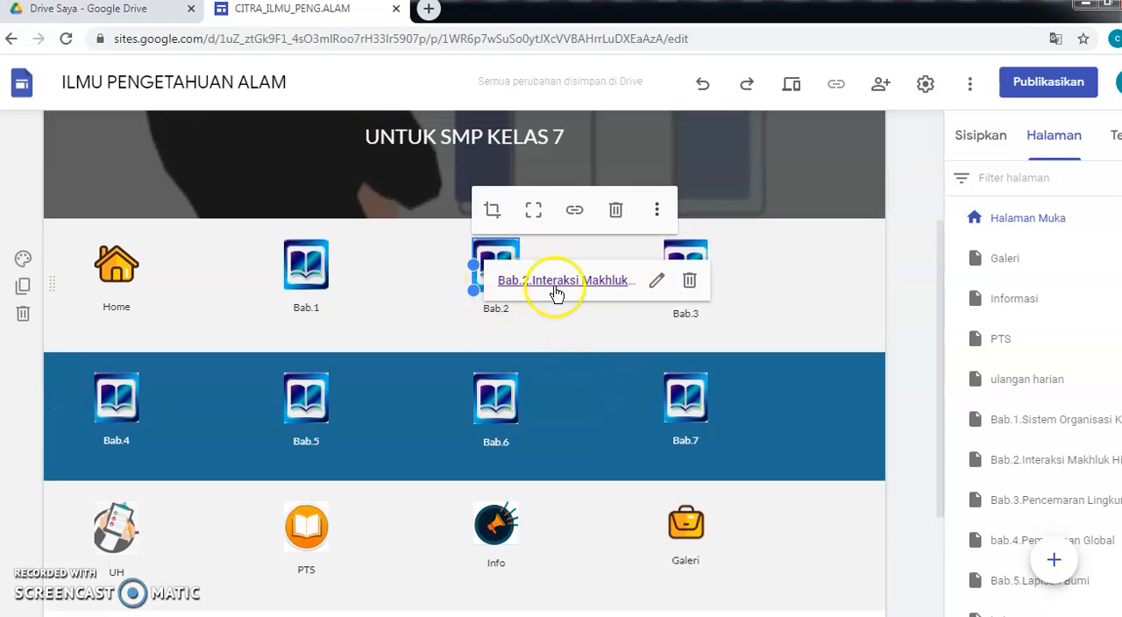
- Open the Bab.1.Sistem Organisasi Kehidupan page from the site's page list
{"action": "left_click", "coordinate": [571, 332]}
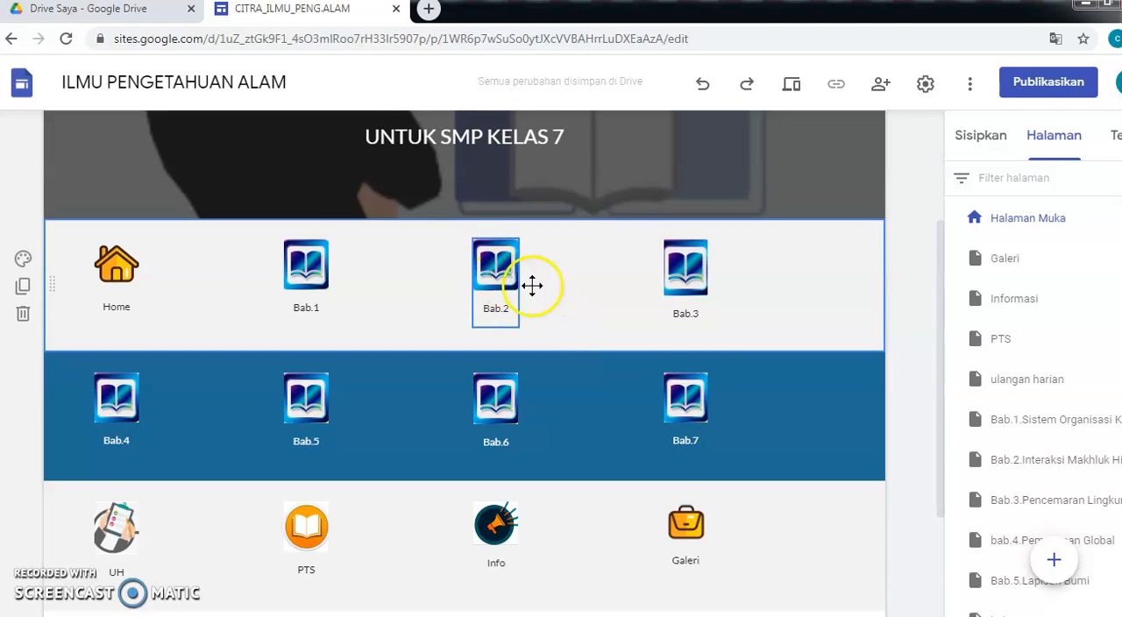
{"action": "left_click", "coordinate": [981, 302]}
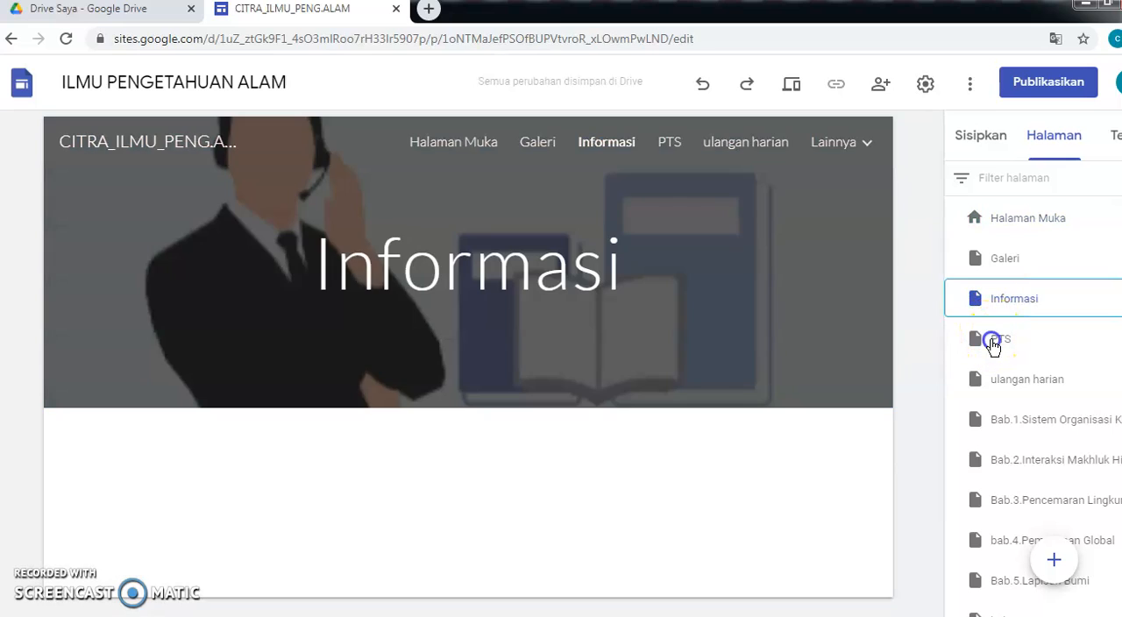
{"action": "left_click", "coordinate": [994, 340]}
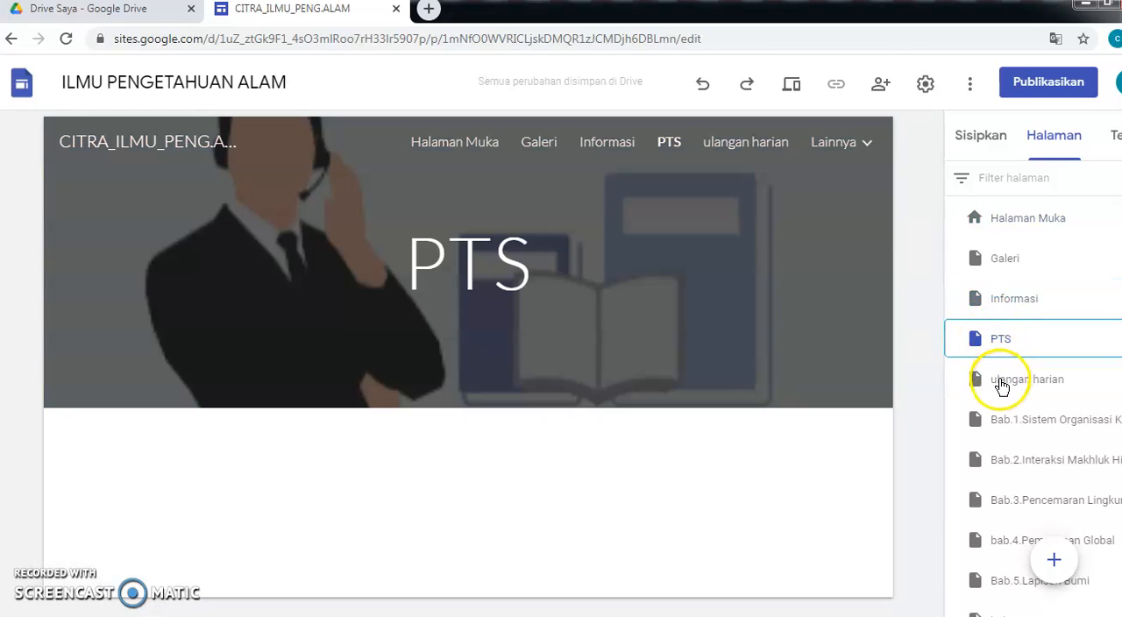
{"action": "left_click", "coordinate": [1002, 384]}
{"action": "left_click", "coordinate": [1003, 425]}
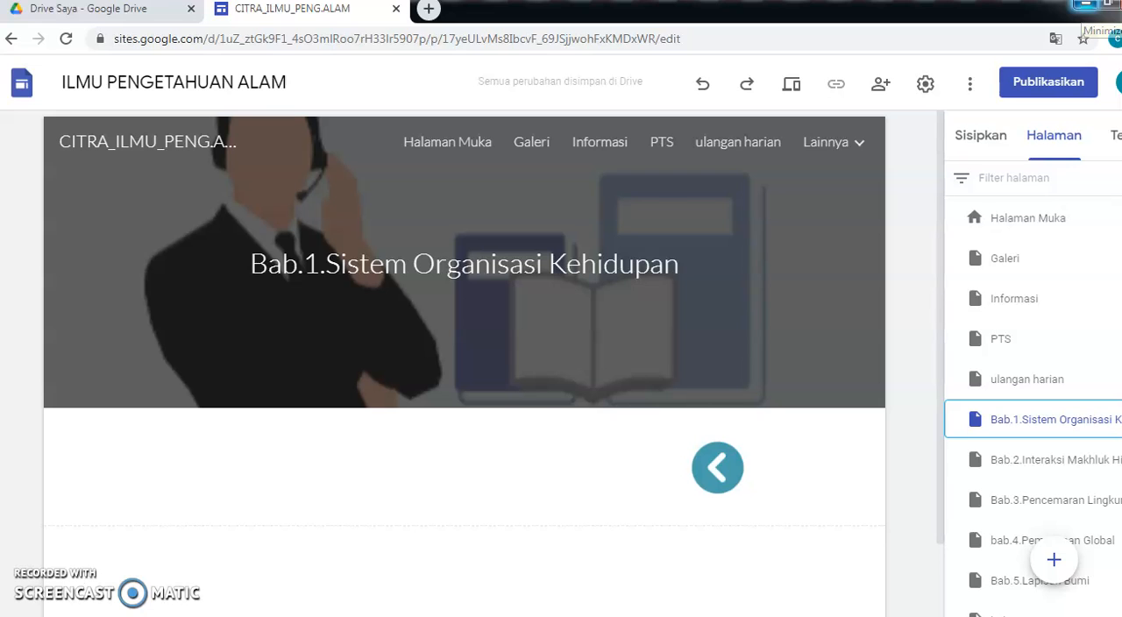
{"action": "left_click", "coordinate": [1087, 5]}
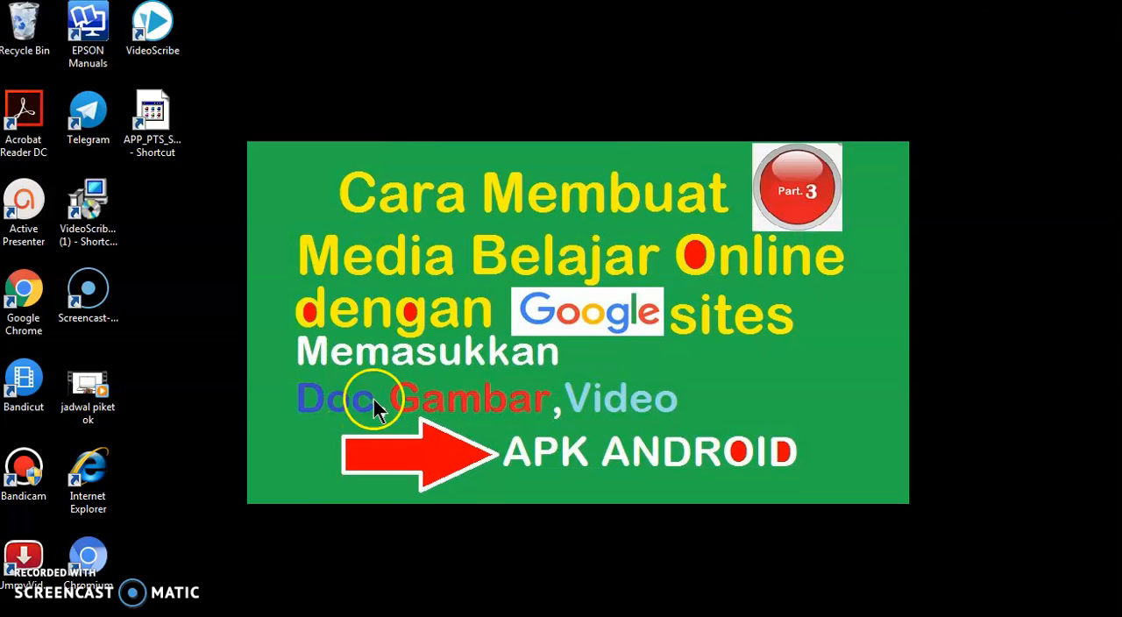
{"action": "left_click", "coordinate": [501, 615]}
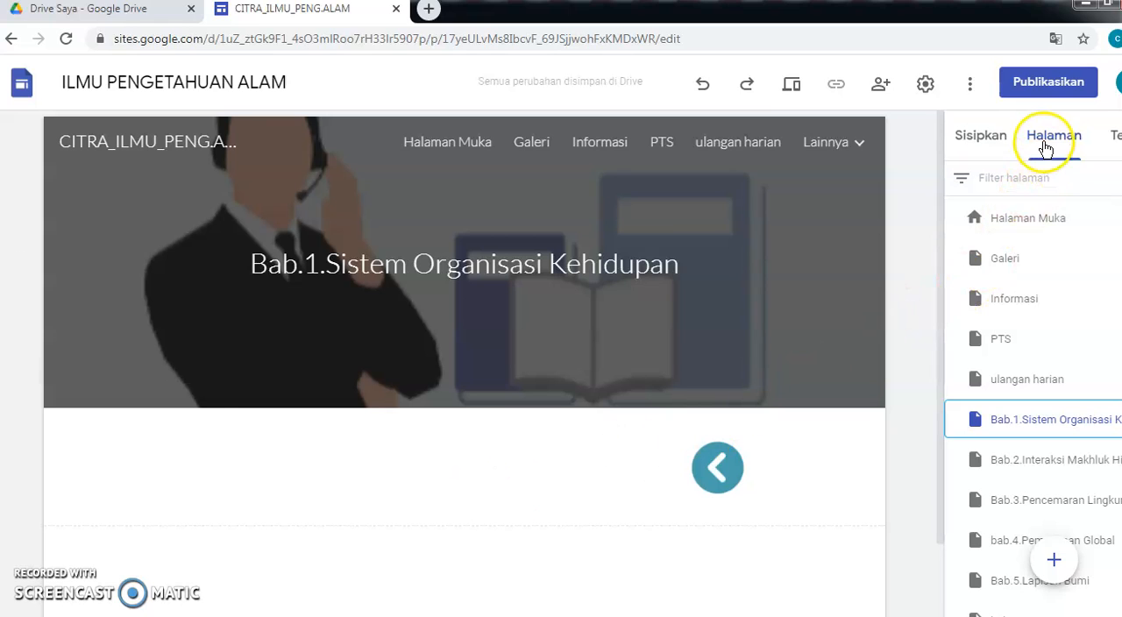
- Insert a collapsible text block (Teks yang dapat diciutkan) onto the Bab.1 page
{"action": "left_click", "coordinate": [981, 143]}
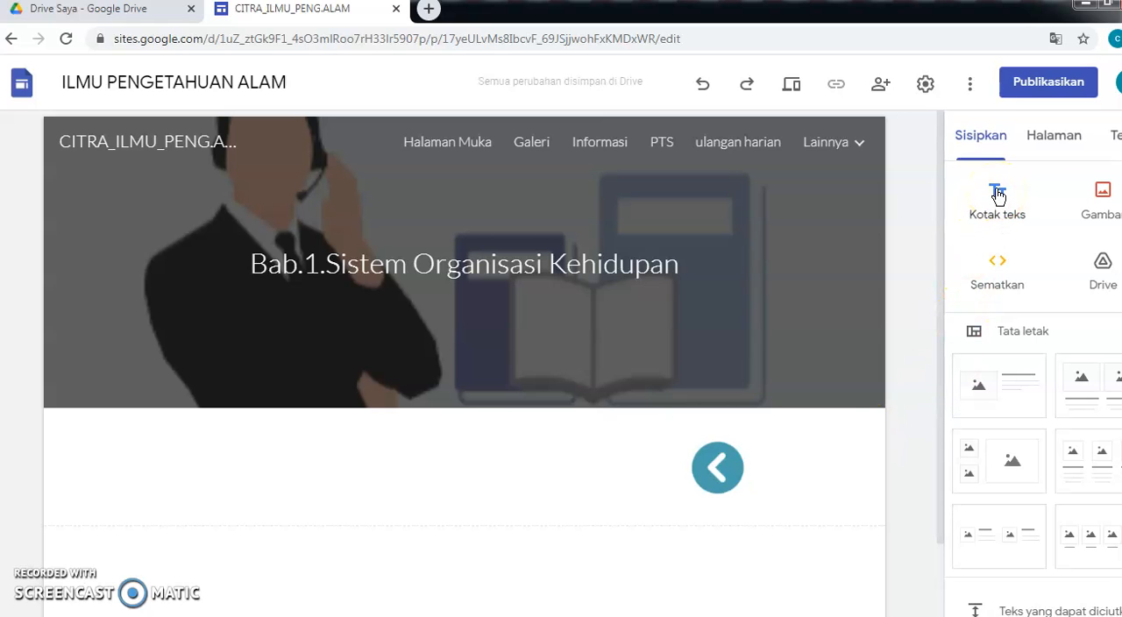
{"action": "scroll", "coordinate": [994, 228], "scroll_direction": "down", "scroll_amount": 3}
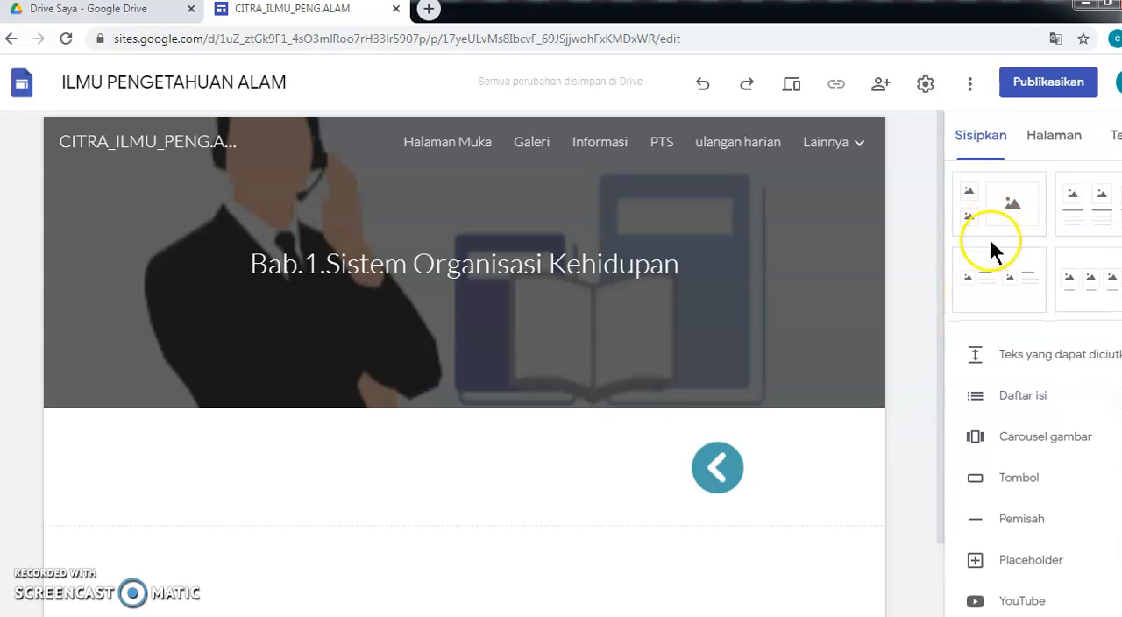
{"action": "left_click", "coordinate": [983, 362]}
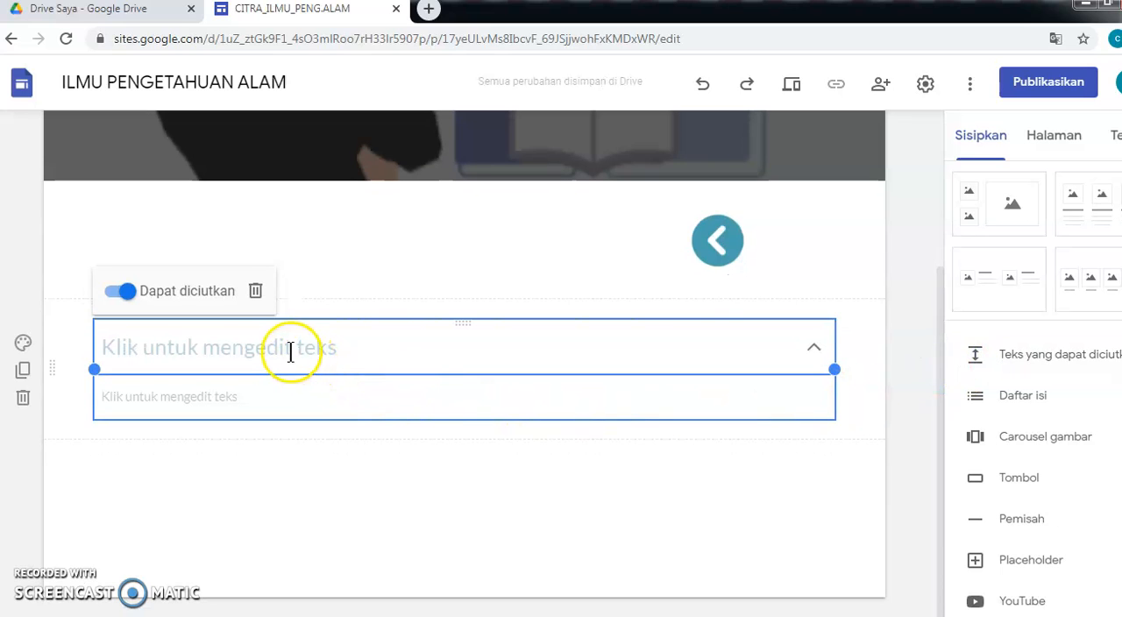
- Copy the heading "Struktur Organisasi Kehidupan" from the Word document Struktur Organisasi Kehidupan
{"action": "left_click", "coordinate": [290, 350]}
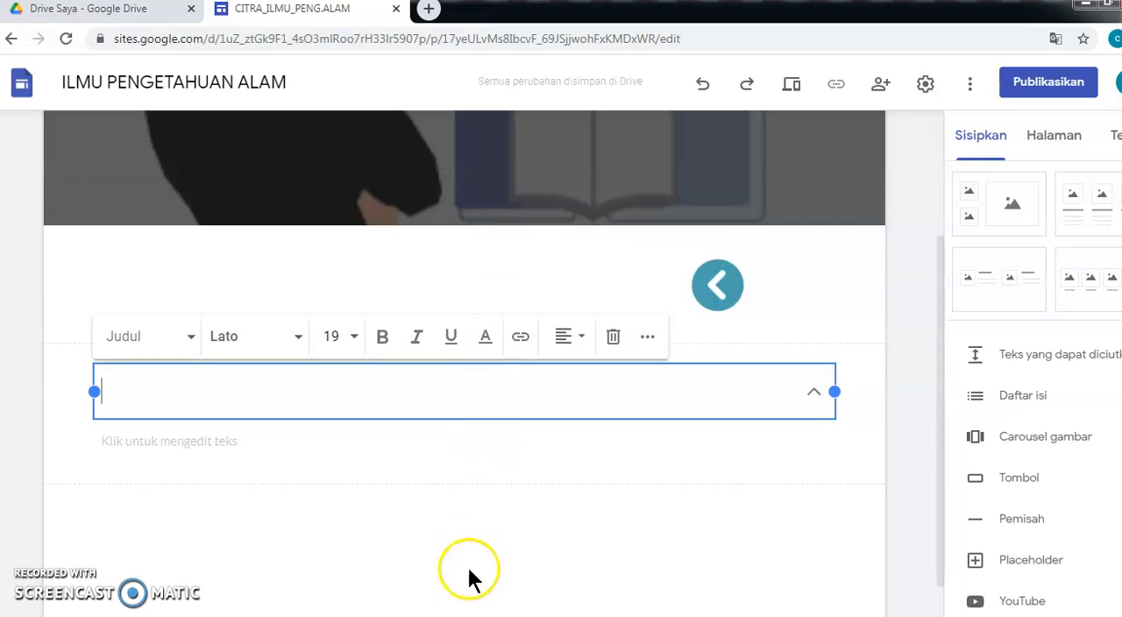
{"action": "mouse_move", "coordinate": [486, 613]}
{"action": "left_click", "coordinate": [565, 548]}
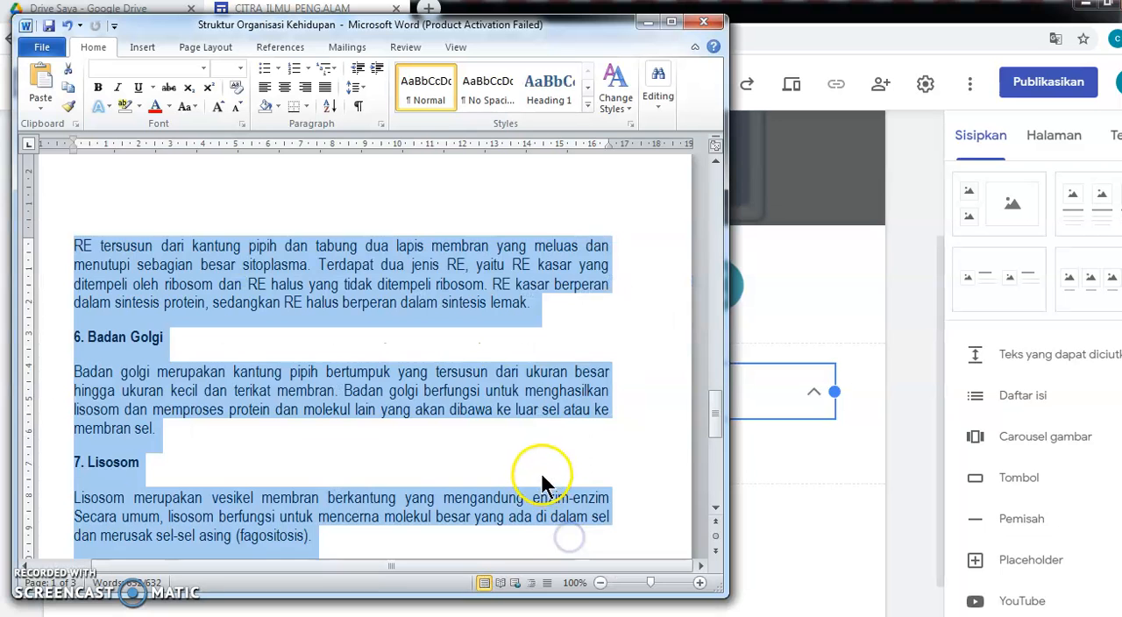
{"action": "scroll", "coordinate": [465, 412], "scroll_direction": "up", "scroll_amount": 15}
{"action": "scroll", "coordinate": [467, 418], "scroll_direction": "up", "scroll_amount": 12}
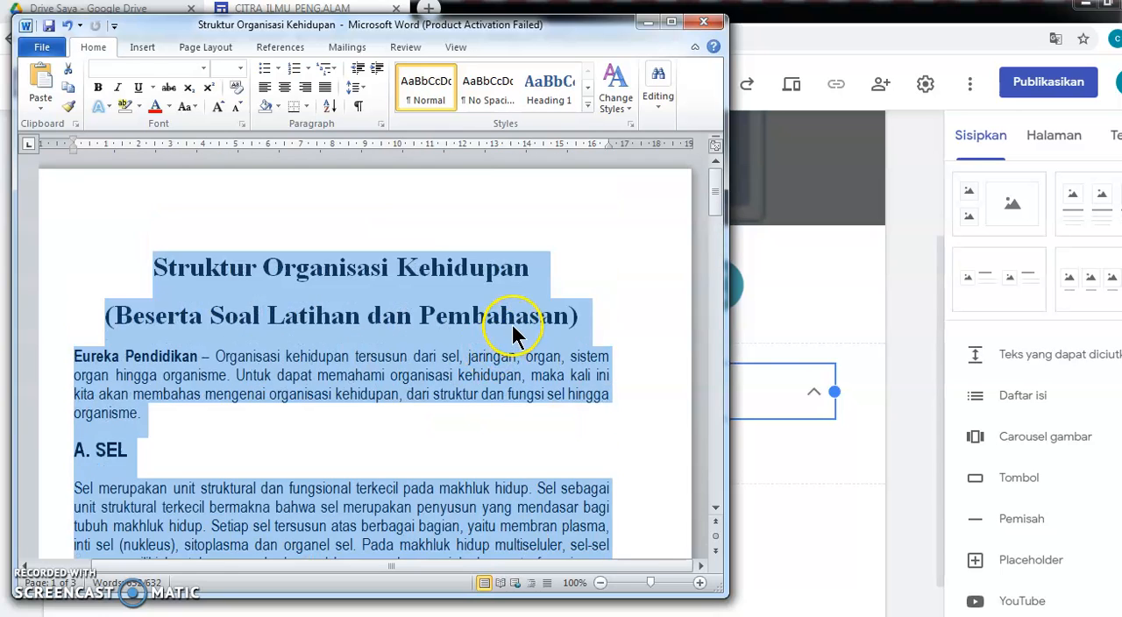
{"action": "left_click", "coordinate": [516, 335]}
{"action": "left_click_drag", "start_coordinate": [152, 267], "coordinate": [543, 273]}
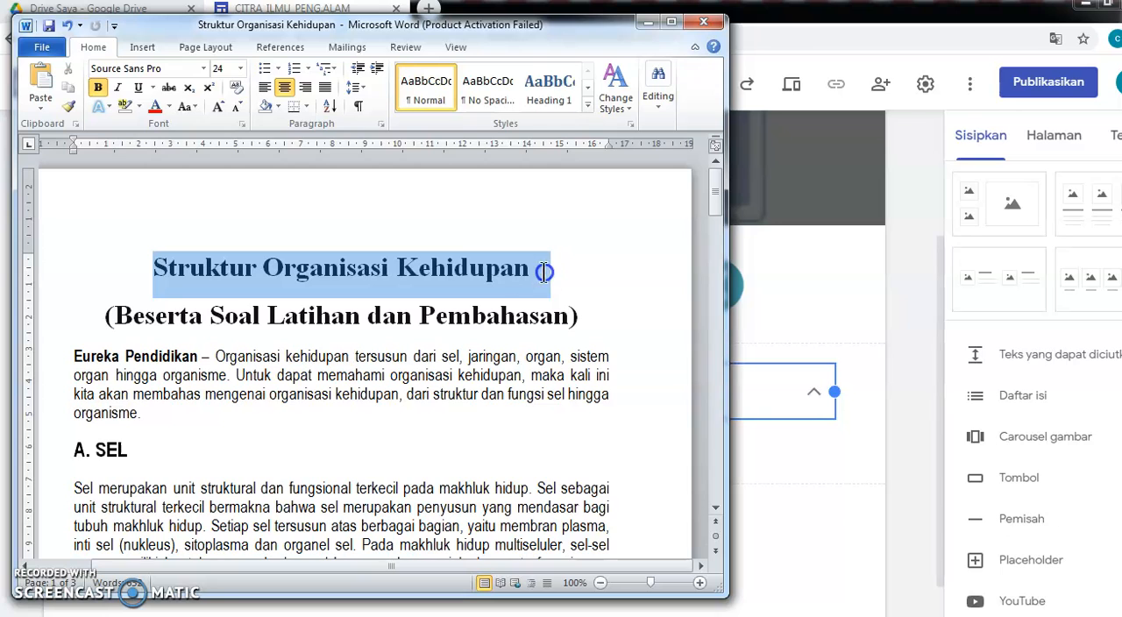
{"action": "right_click", "coordinate": [478, 268]}
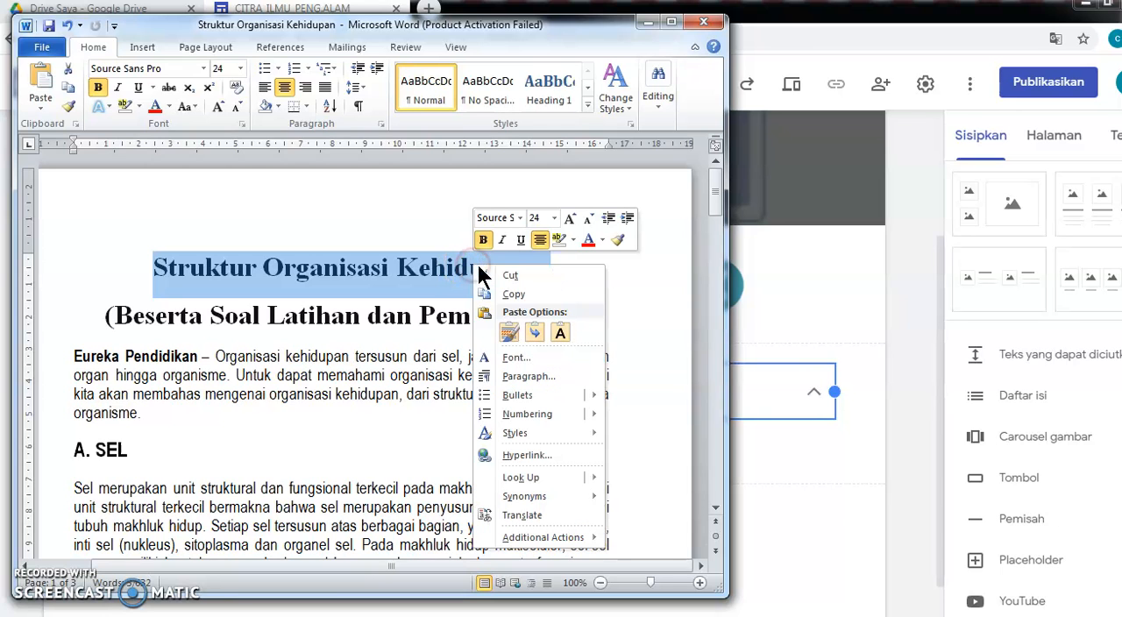
{"action": "left_click", "coordinate": [512, 294]}
- Paste the heading as plain text into the collapsible block's title
{"action": "left_click", "coordinate": [646, 22]}
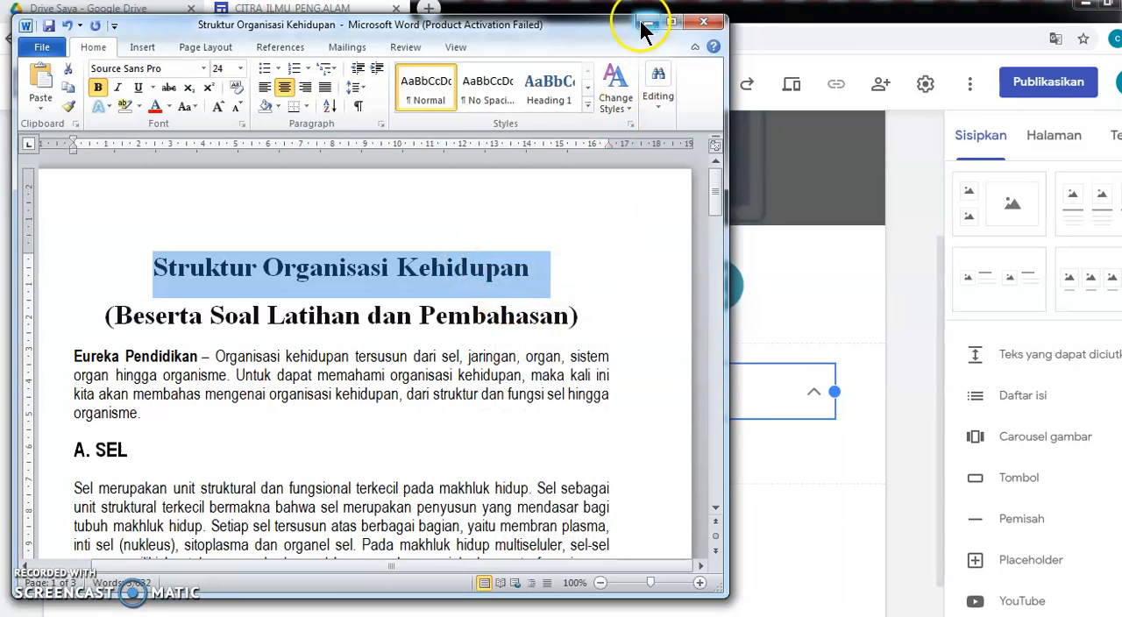
{"action": "right_click", "coordinate": [377, 387]}
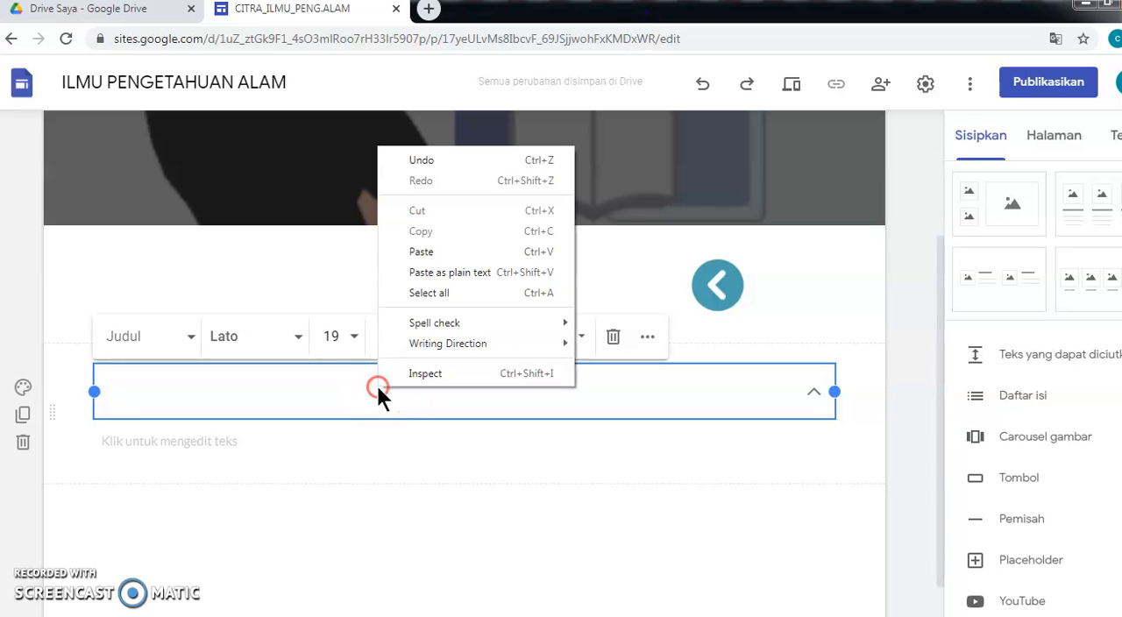
{"action": "left_click", "coordinate": [438, 272]}
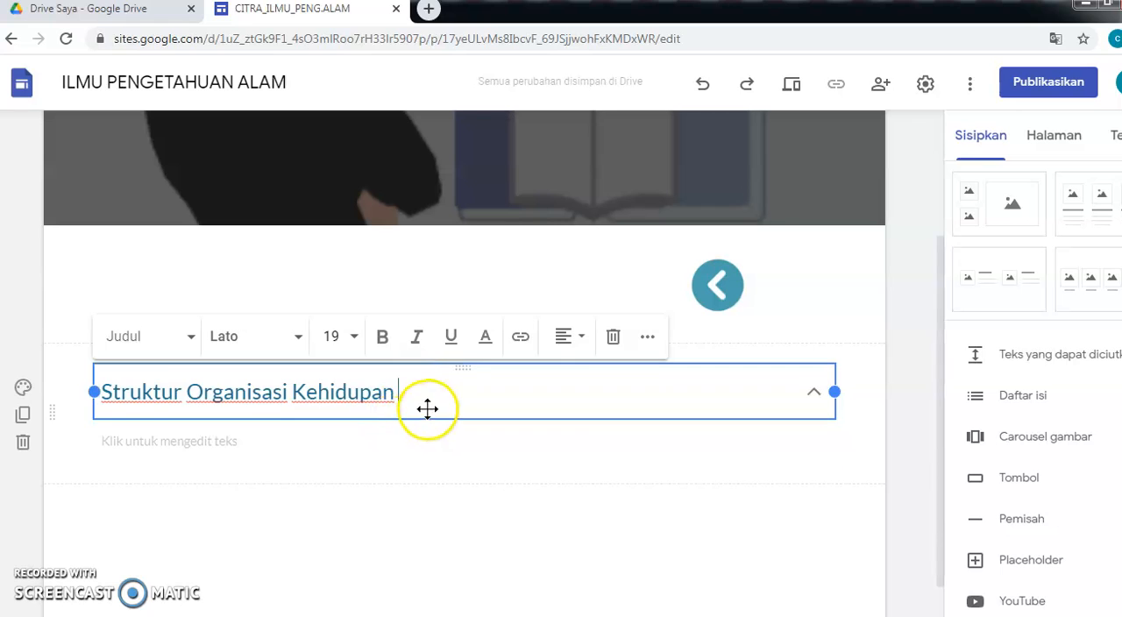
- Copy the article body text, from the introduction through the Mitokondria section, in the Word document
{"action": "left_click", "coordinate": [397, 443]}
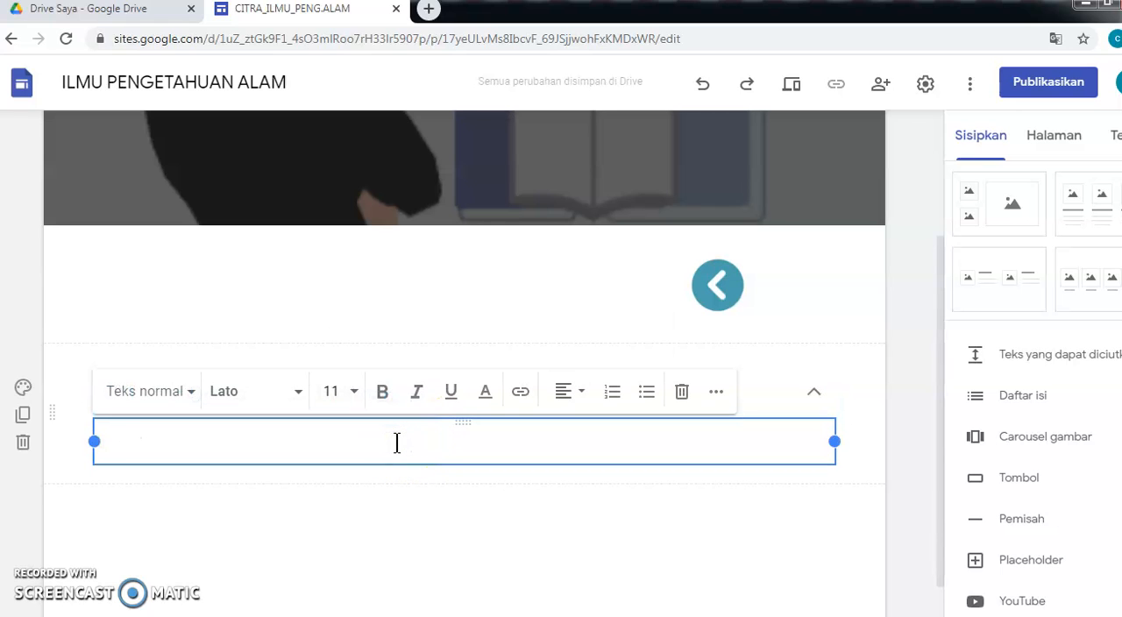
{"action": "mouse_move", "coordinate": [494, 616]}
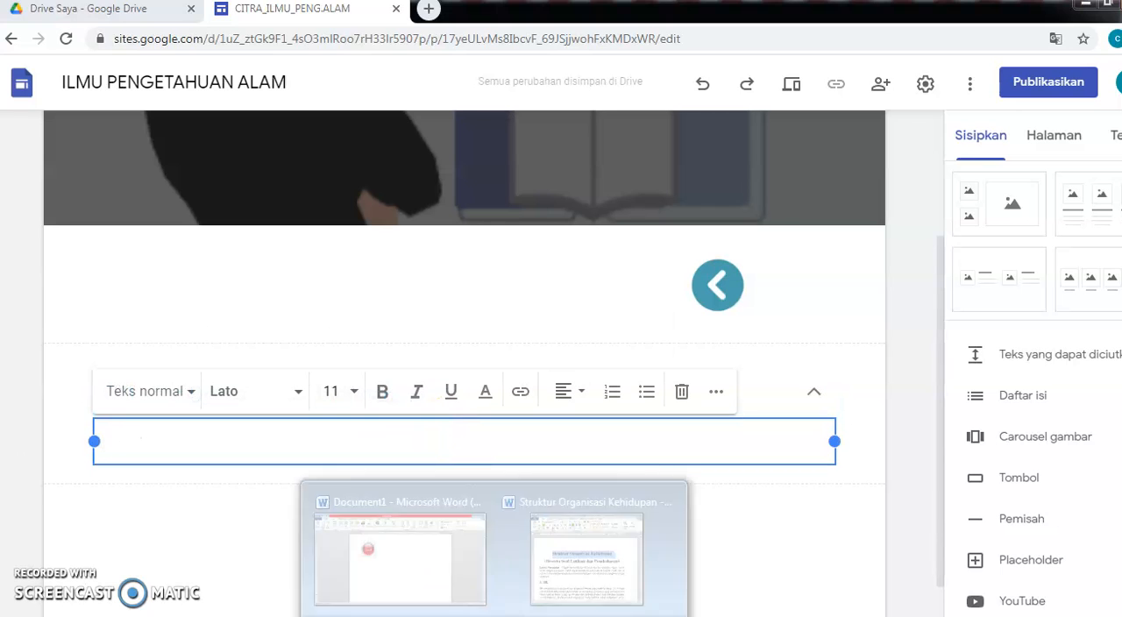
{"action": "left_click", "coordinate": [551, 561]}
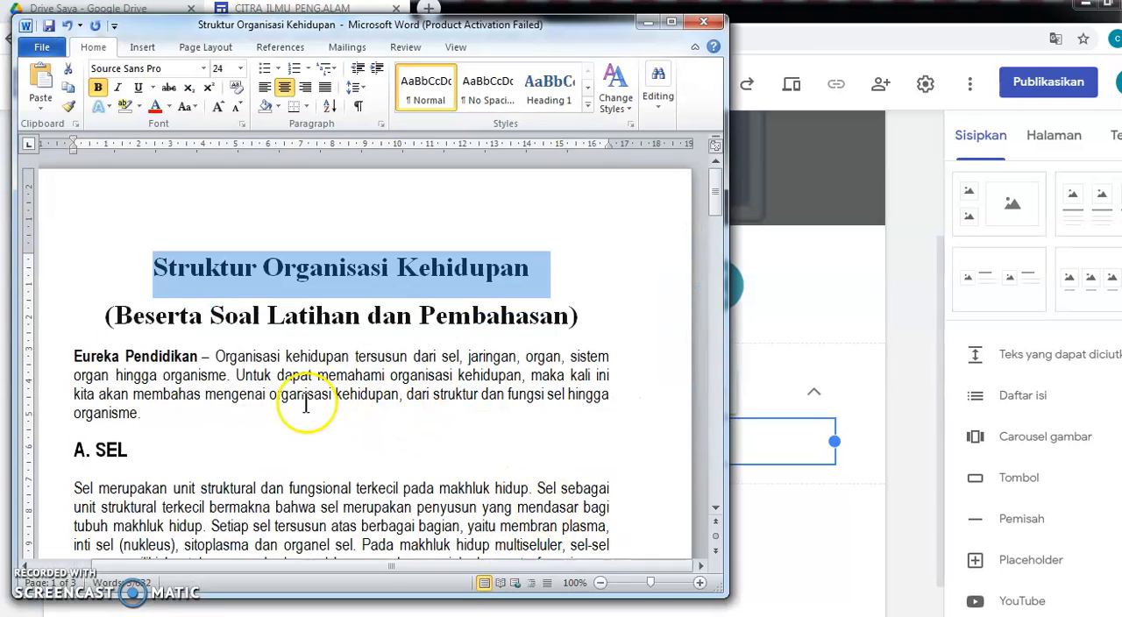
{"action": "left_click_drag", "start_coordinate": [72, 356], "coordinate": [494, 353]}
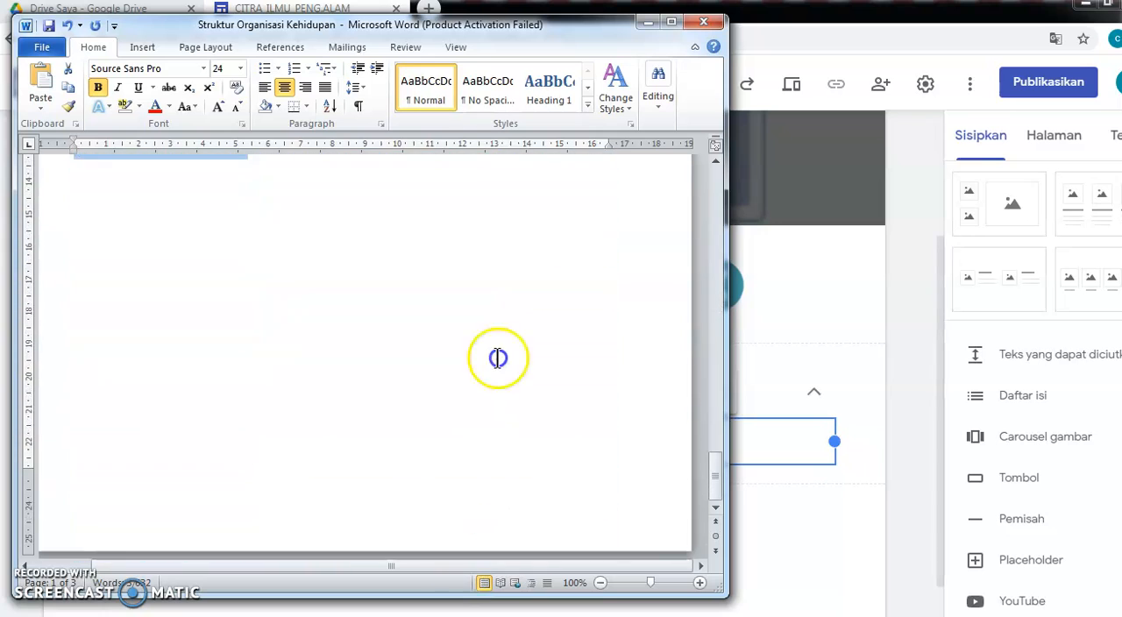
{"action": "scroll", "coordinate": [498, 343], "scroll_direction": "up", "scroll_amount": 5}
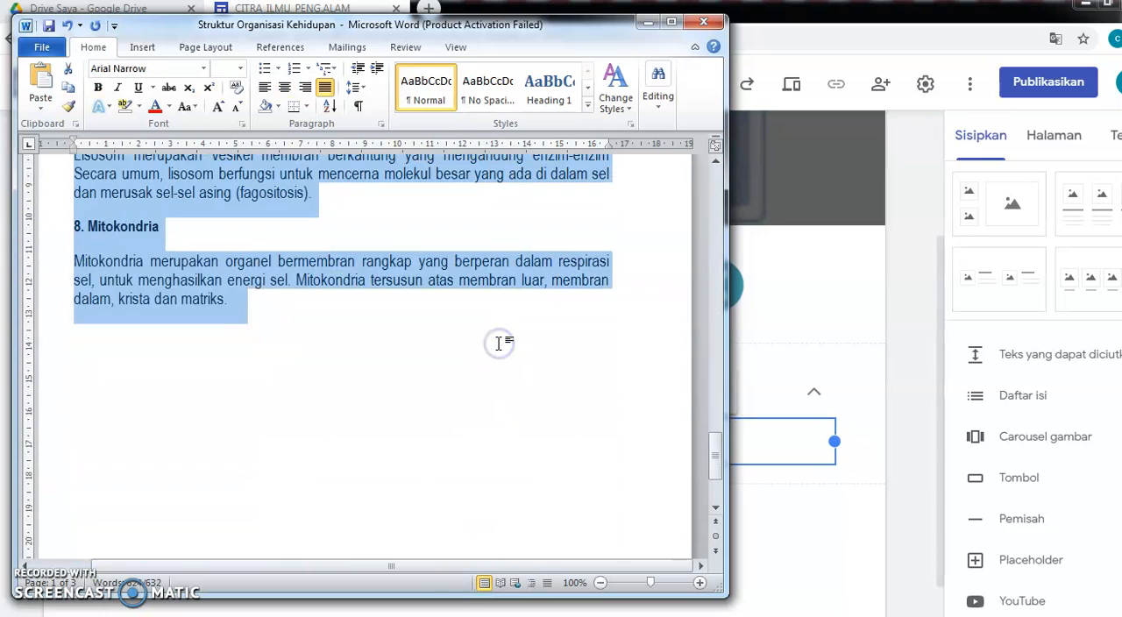
{"action": "right_click", "coordinate": [175, 298]}
{"action": "left_click", "coordinate": [210, 321]}
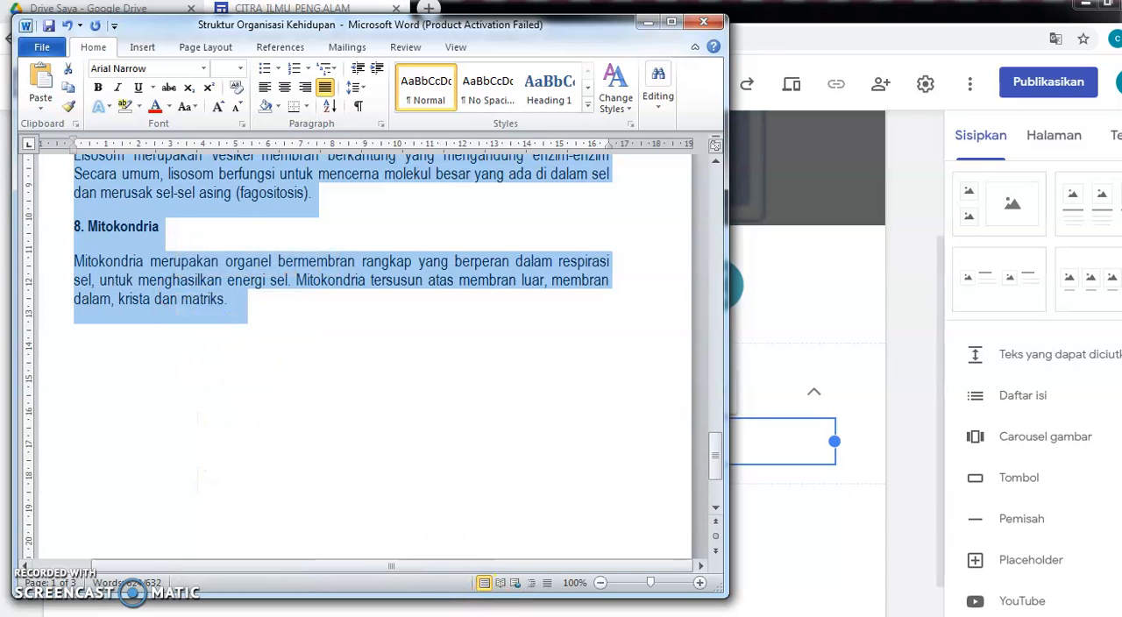
- Paste the body text as plain text into the collapsible block's content area
{"action": "left_click", "coordinate": [500, 614]}
{"action": "right_click", "coordinate": [222, 439]}
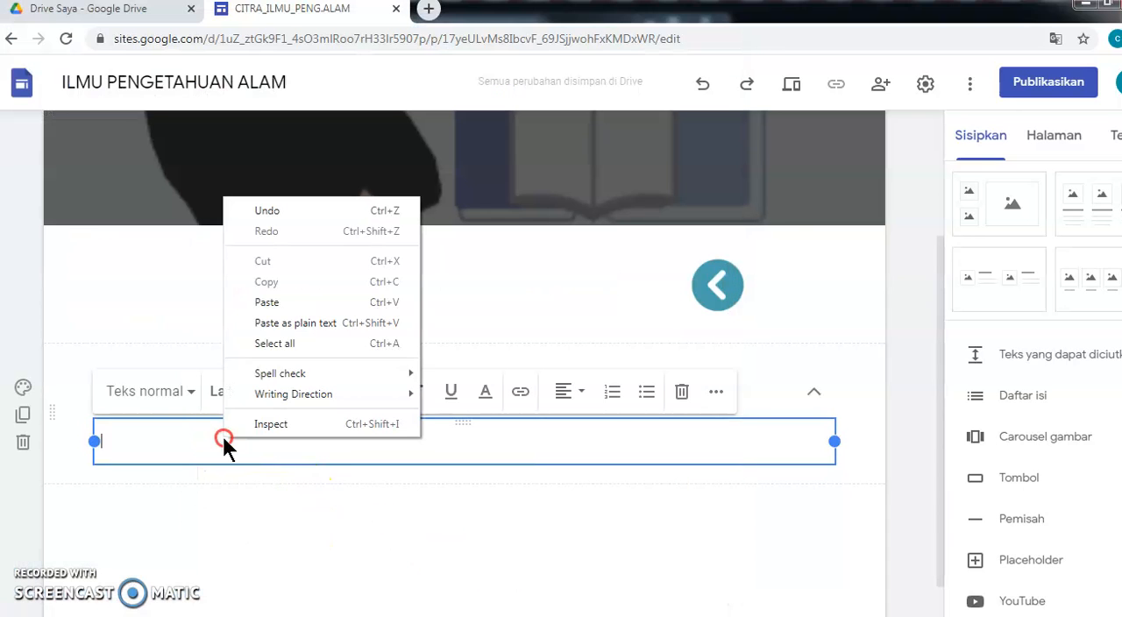
{"action": "left_click", "coordinate": [265, 322]}
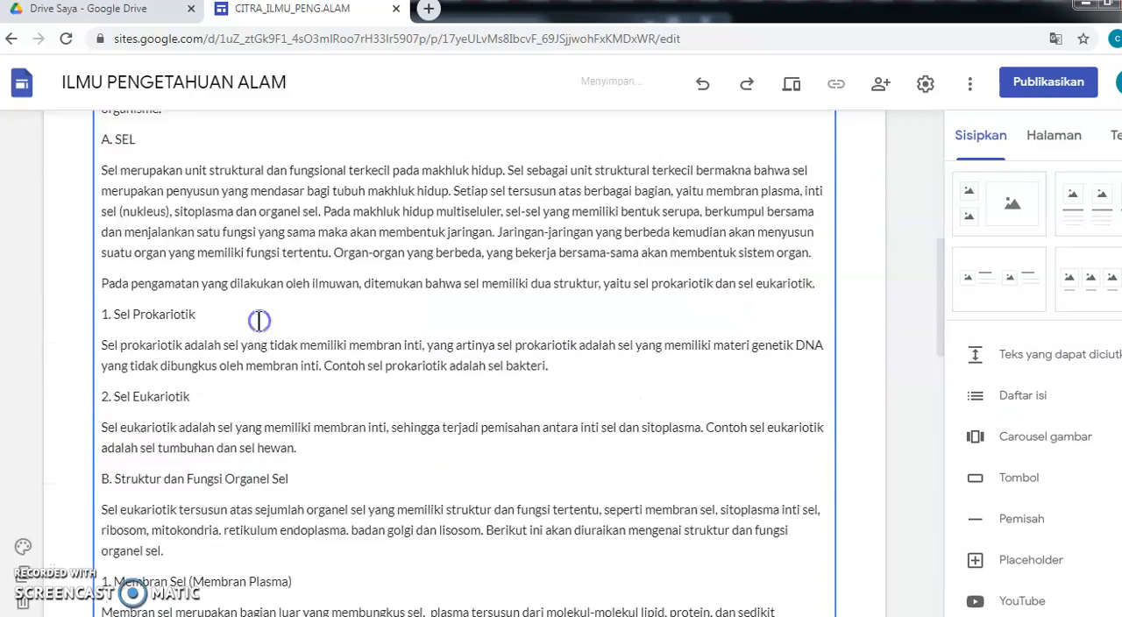
- Preview the page on a phone layout, expanding the collapsible section and reading its content, then exit preview
{"action": "left_click", "coordinate": [295, 513]}
{"action": "scroll", "coordinate": [301, 446], "scroll_direction": "up", "scroll_amount": 10}
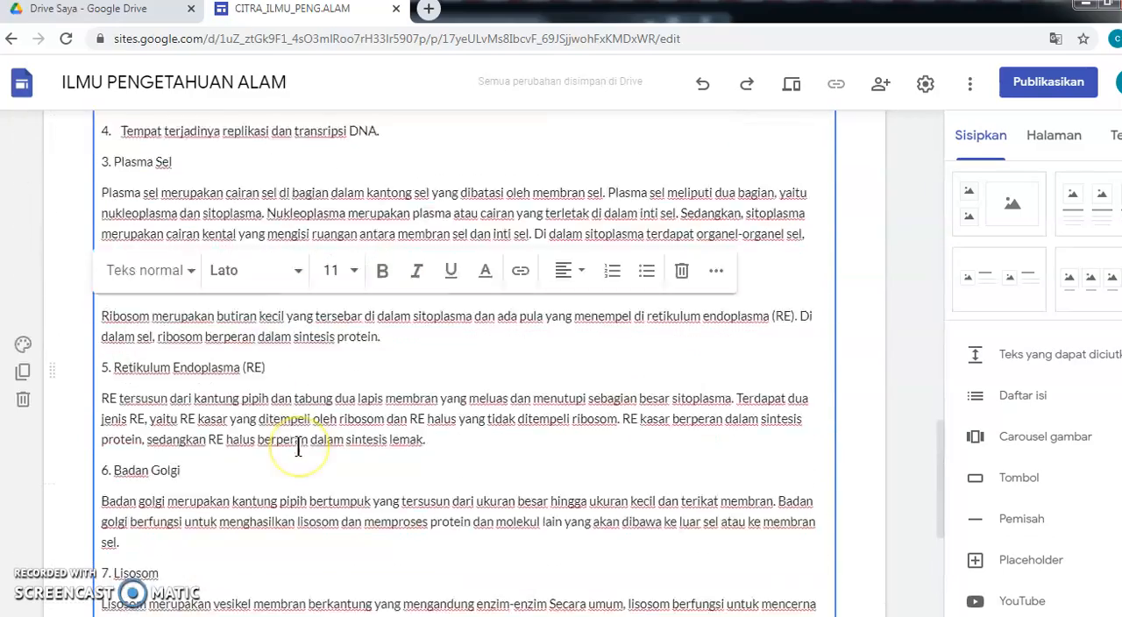
{"action": "scroll", "coordinate": [298, 447], "scroll_direction": "up", "scroll_amount": 10}
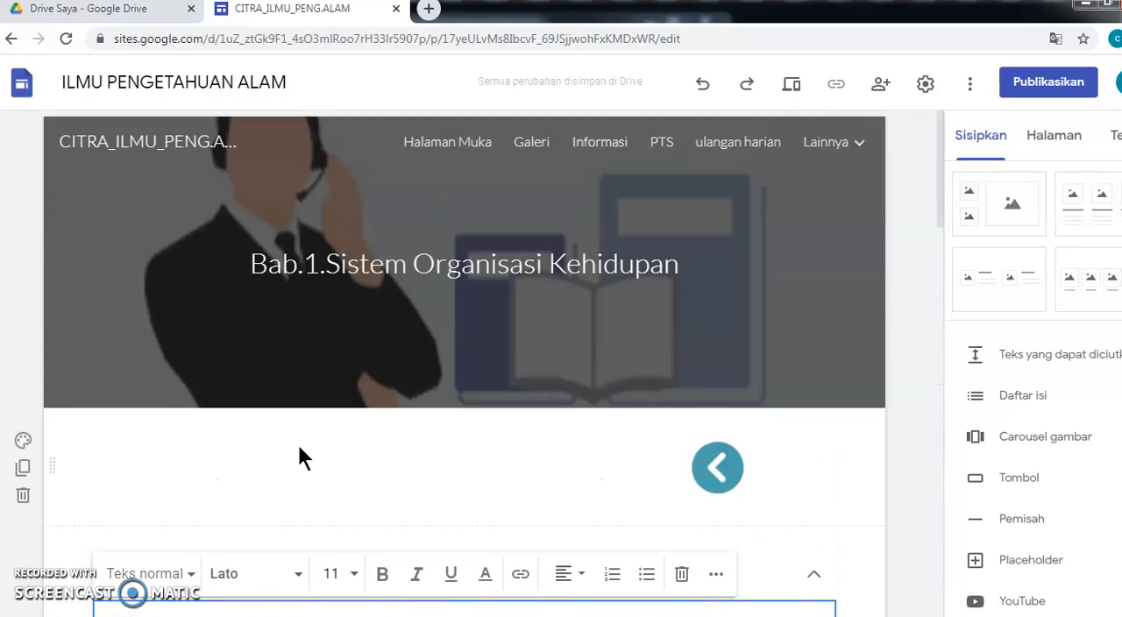
{"action": "left_click", "coordinate": [791, 86]}
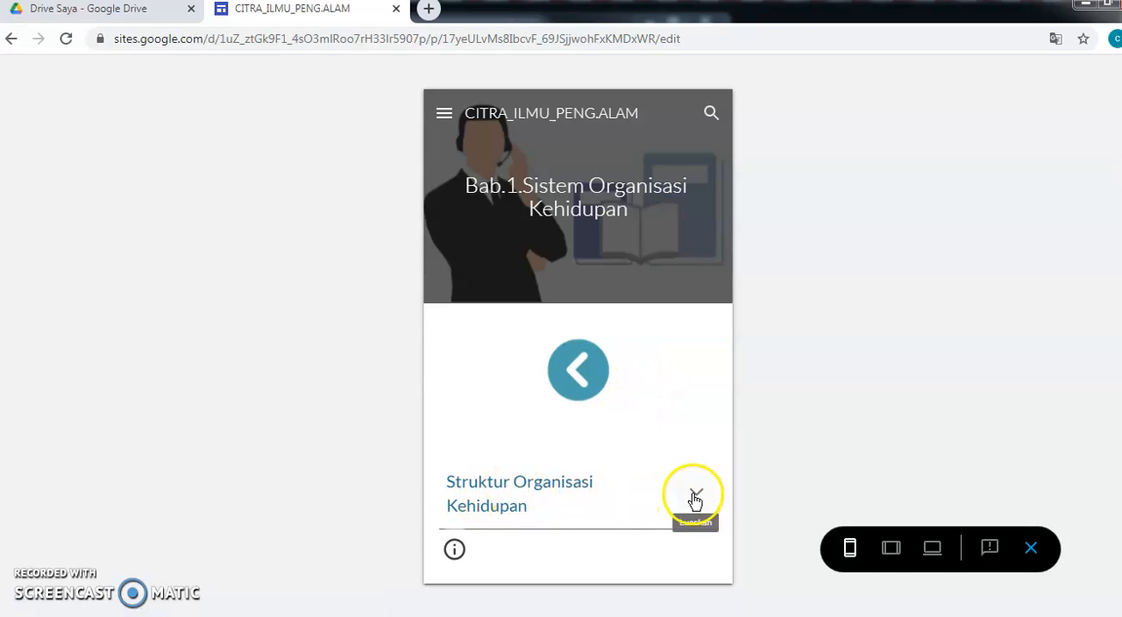
{"action": "left_click", "coordinate": [517, 495]}
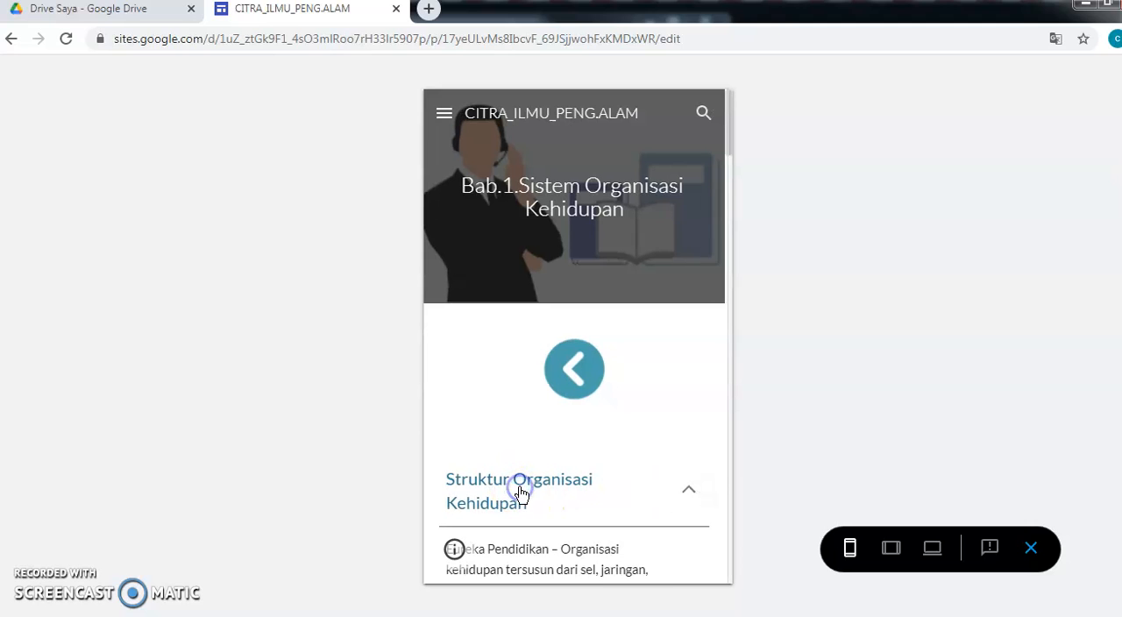
{"action": "scroll", "coordinate": [523, 498], "scroll_direction": "down", "scroll_amount": 3}
{"action": "scroll", "coordinate": [519, 491], "scroll_direction": "down", "scroll_amount": 10}
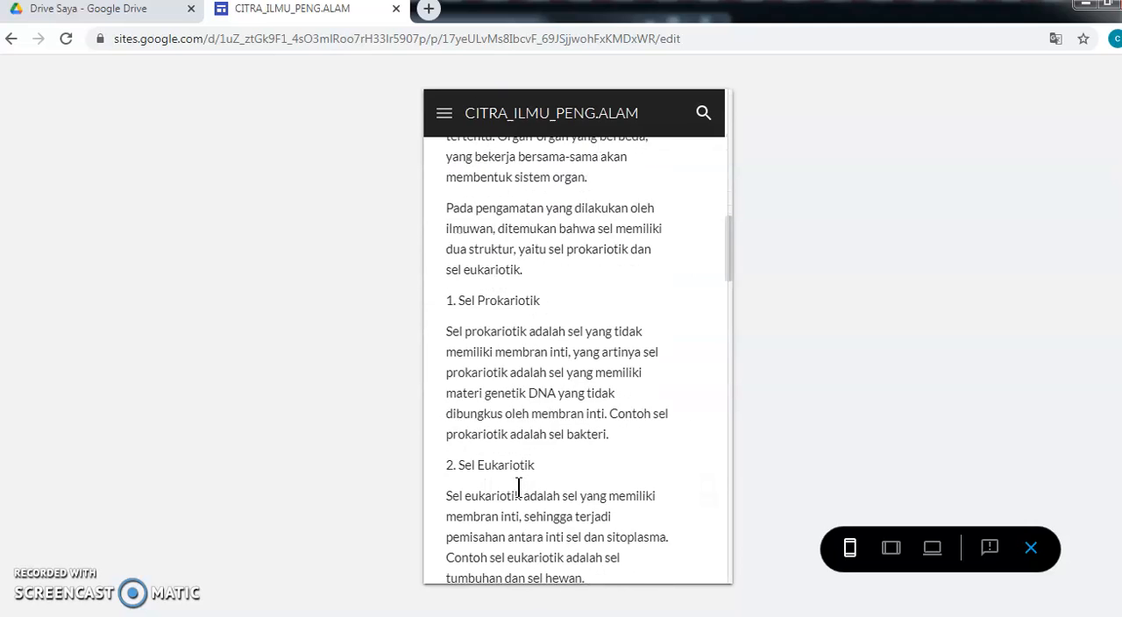
{"action": "left_click", "coordinate": [1031, 548]}
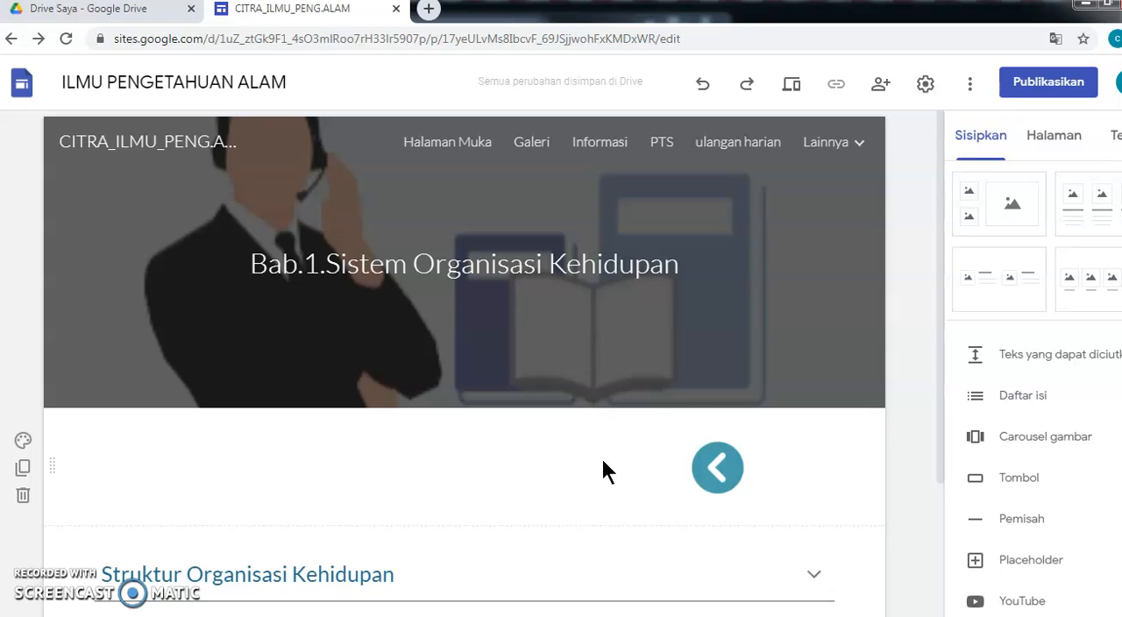
- Insert the Google Doc "MODUL 1 ipa" below the collapsible section
{"action": "scroll", "coordinate": [578, 487], "scroll_direction": "down", "scroll_amount": 2}
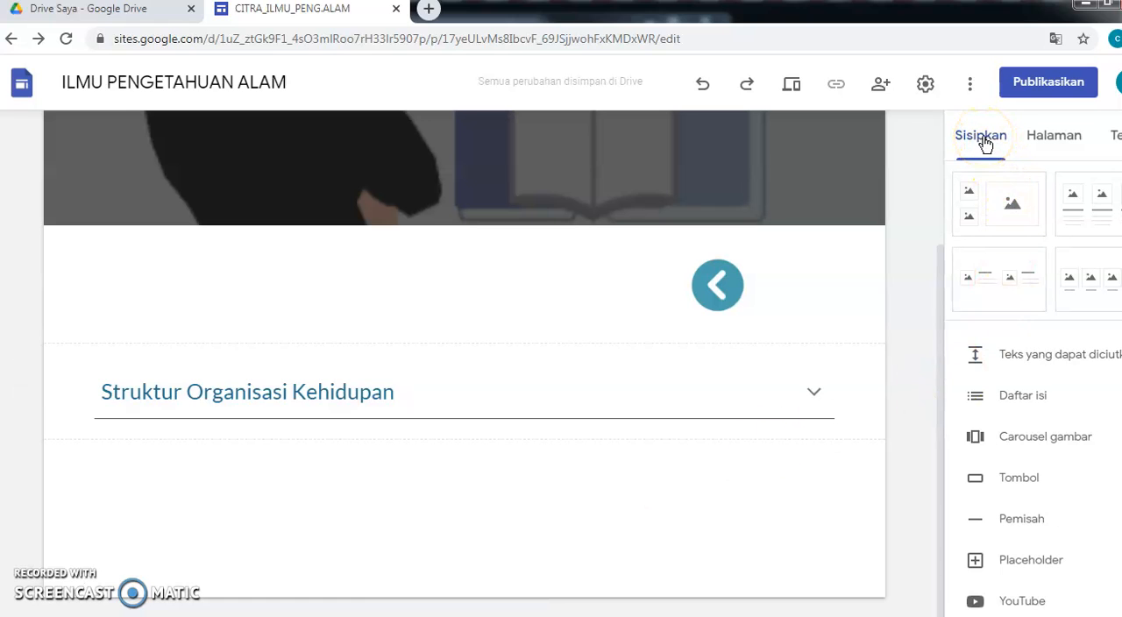
{"action": "scroll", "coordinate": [994, 359], "scroll_direction": "down", "scroll_amount": 1}
{"action": "scroll", "coordinate": [991, 366], "scroll_direction": "down", "scroll_amount": 2}
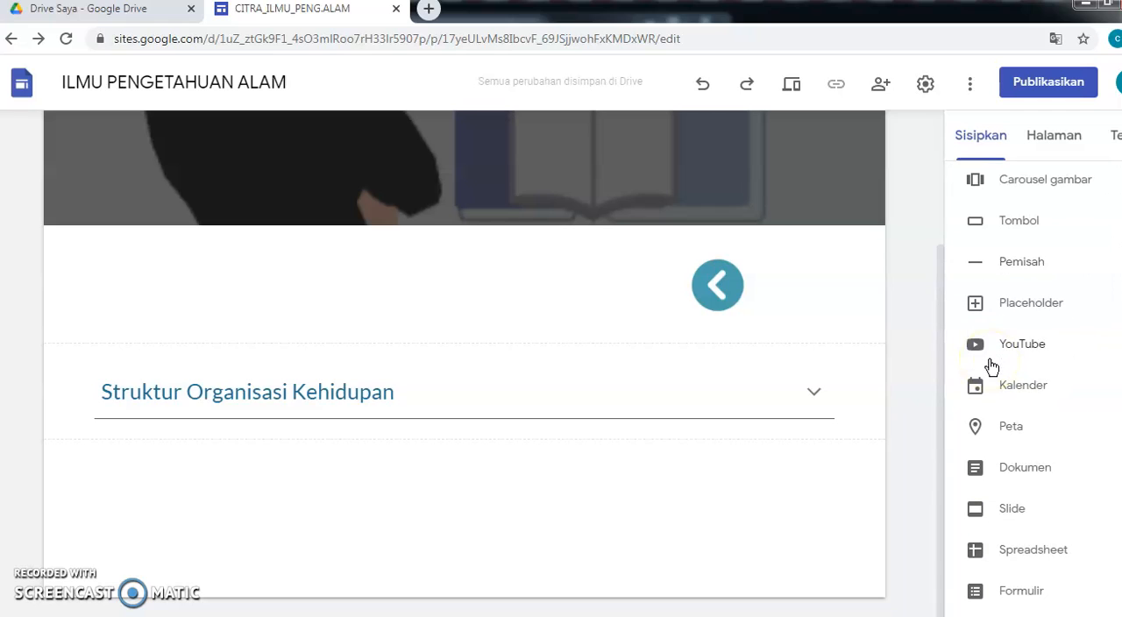
{"action": "scroll", "coordinate": [992, 366], "scroll_direction": "down", "scroll_amount": 1}
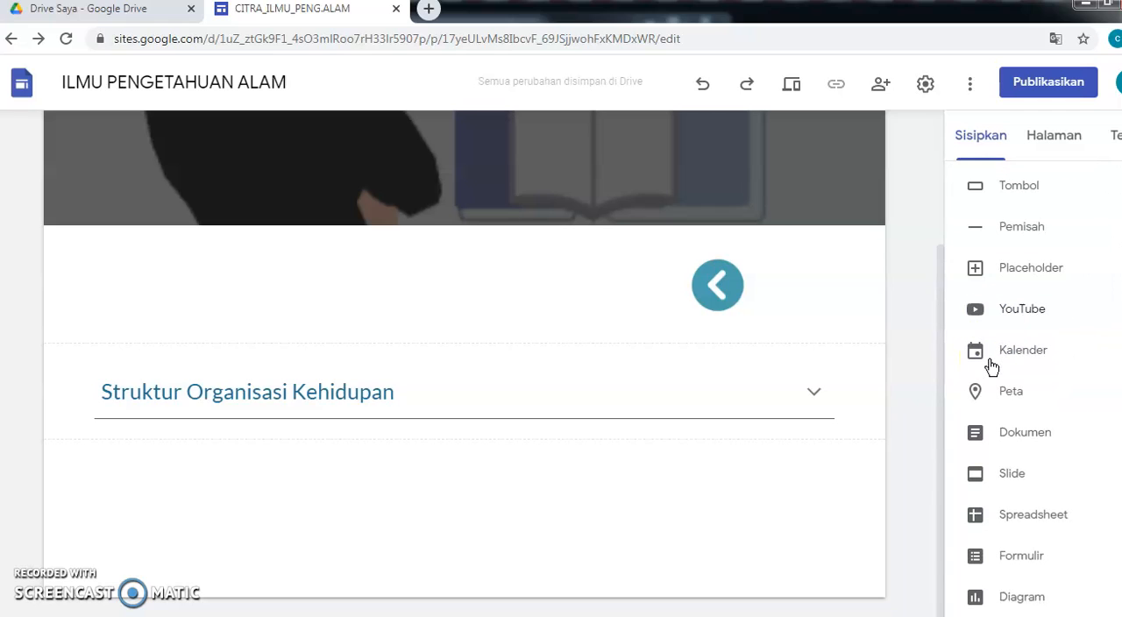
{"action": "left_click", "coordinate": [1014, 434]}
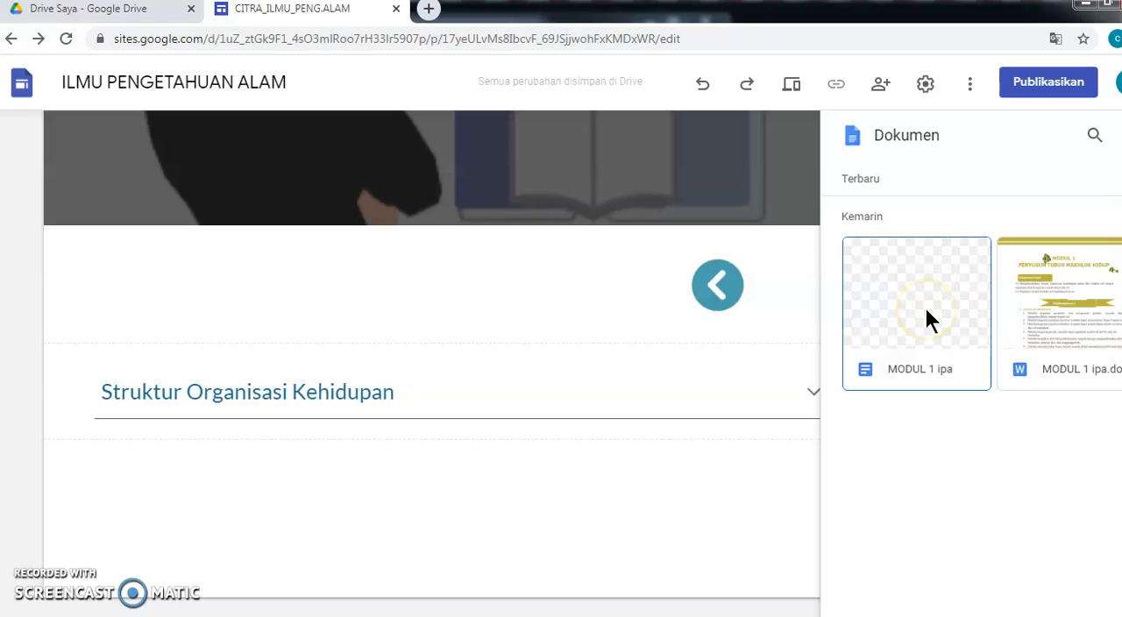
{"action": "left_click", "coordinate": [1030, 292]}
{"action": "left_click", "coordinate": [910, 314]}
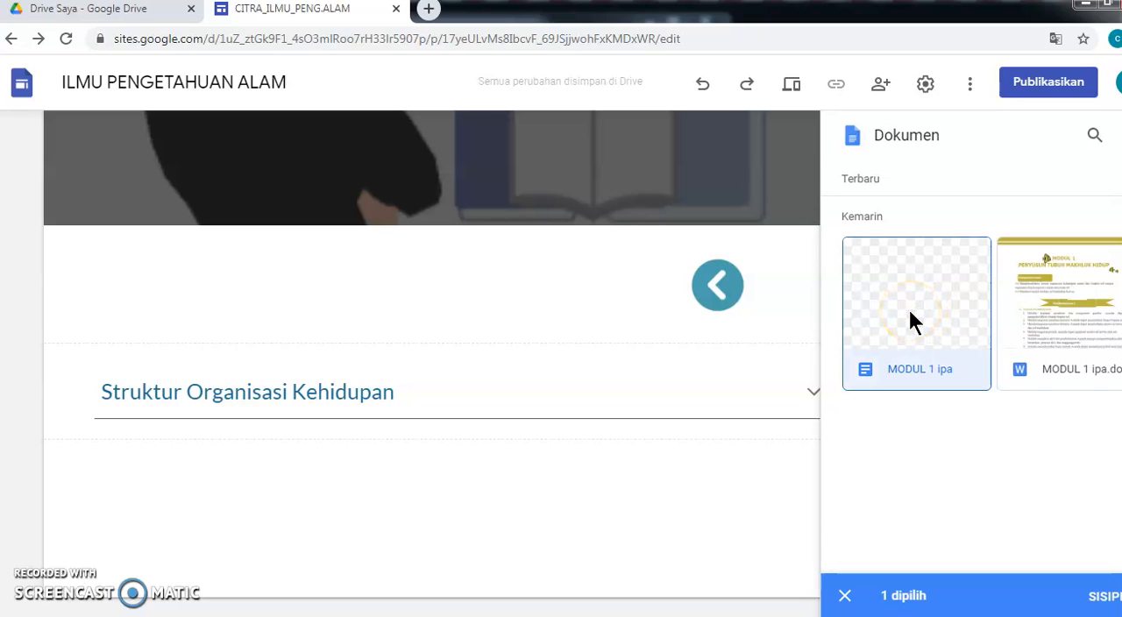
{"action": "left_click", "coordinate": [1103, 592]}
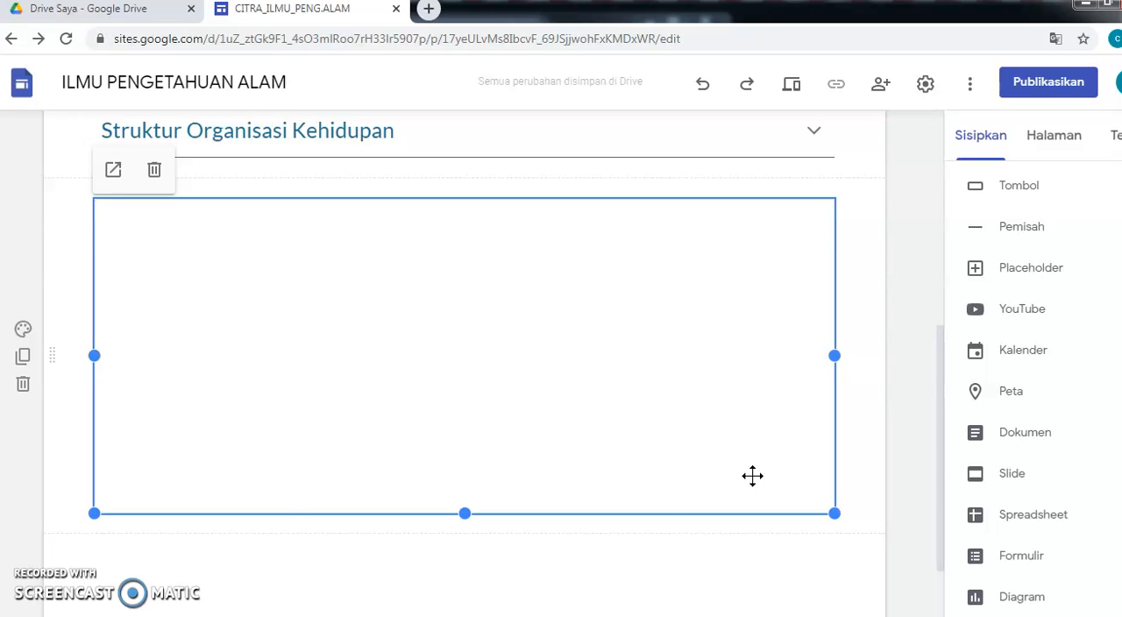
{"action": "scroll", "coordinate": [633, 424], "scroll_direction": "down", "scroll_amount": 2}
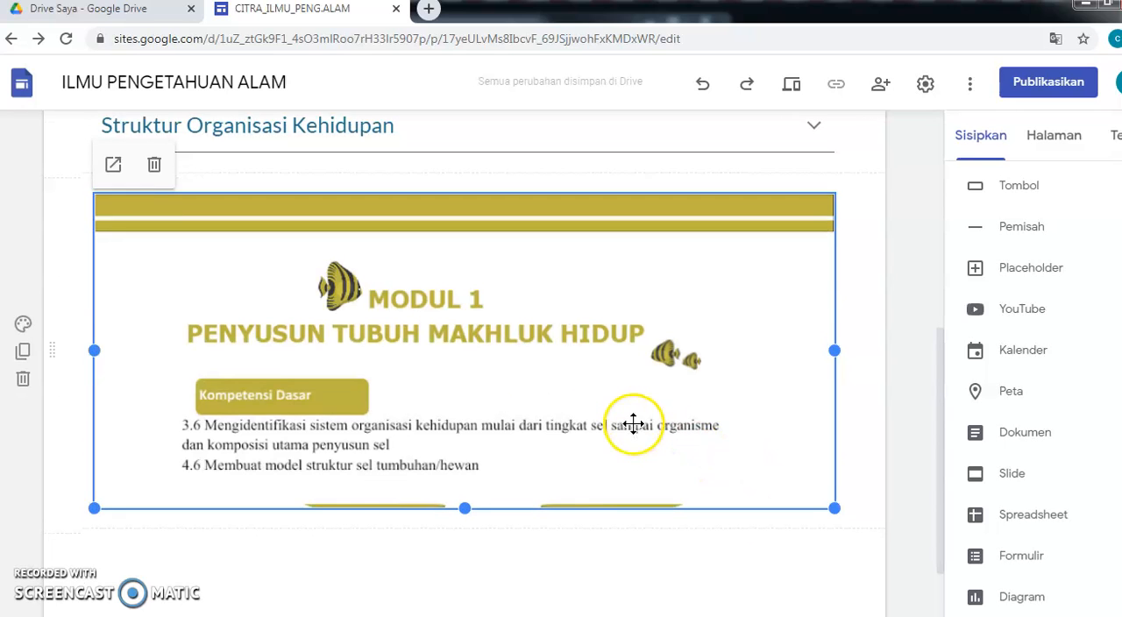
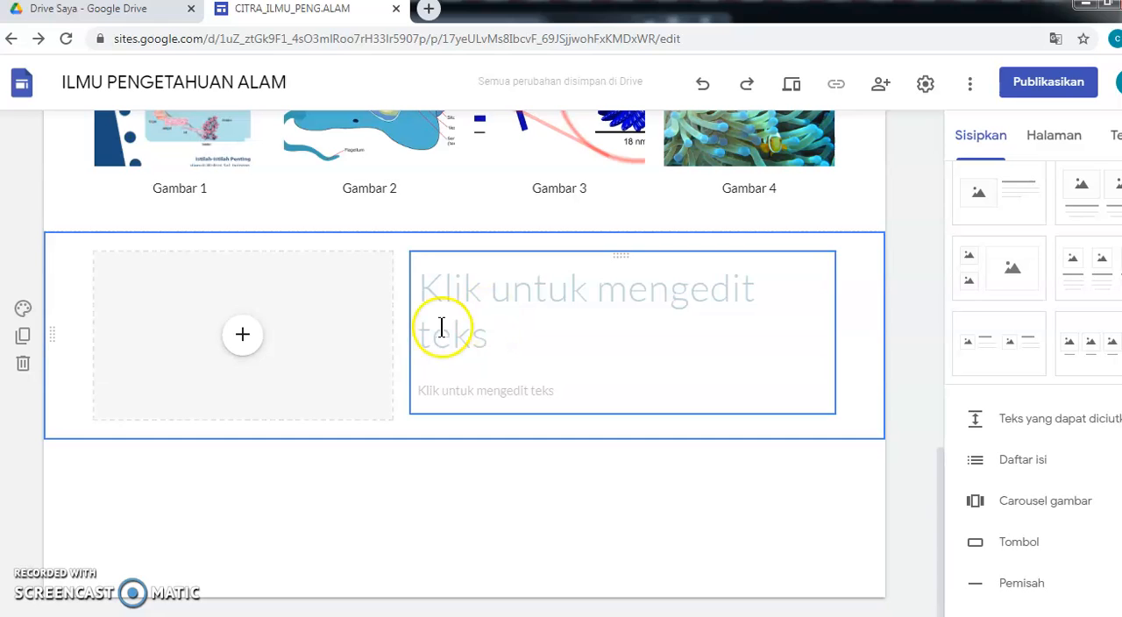
- Embed the YouTube video "Sistem Organisasi Kehidupan Makhluk Hidup - Materi IPA Kelas 7 Semester 2", found by searching "Struktur Organisasi Kehidupan", in the layout's media placeholder
{"action": "left_click", "coordinate": [244, 344]}
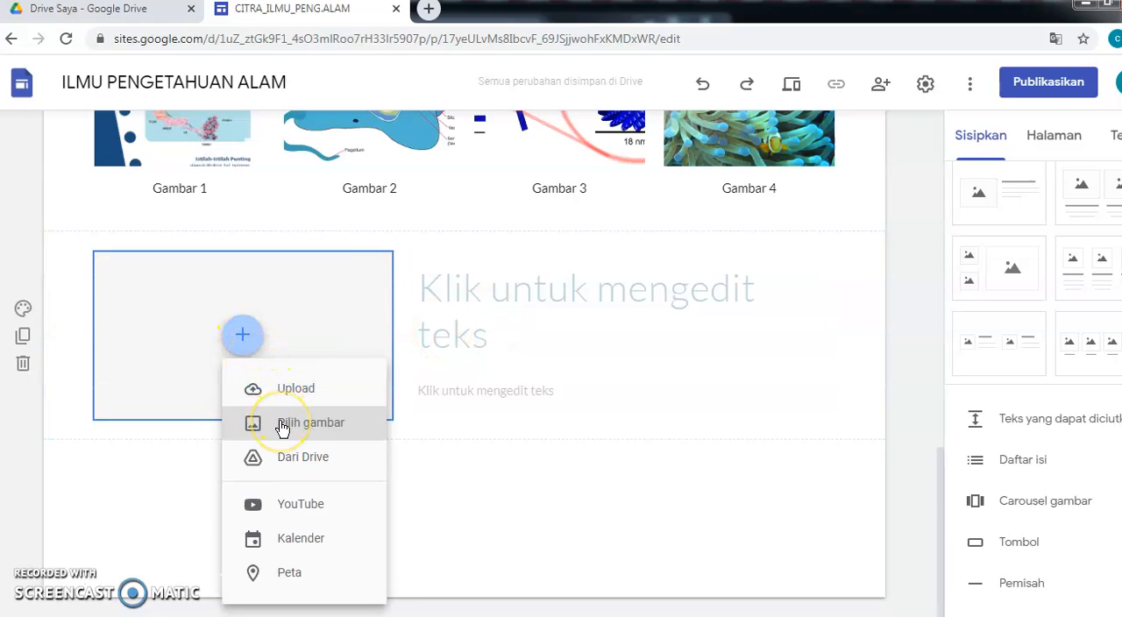
{"action": "left_click", "coordinate": [291, 508]}
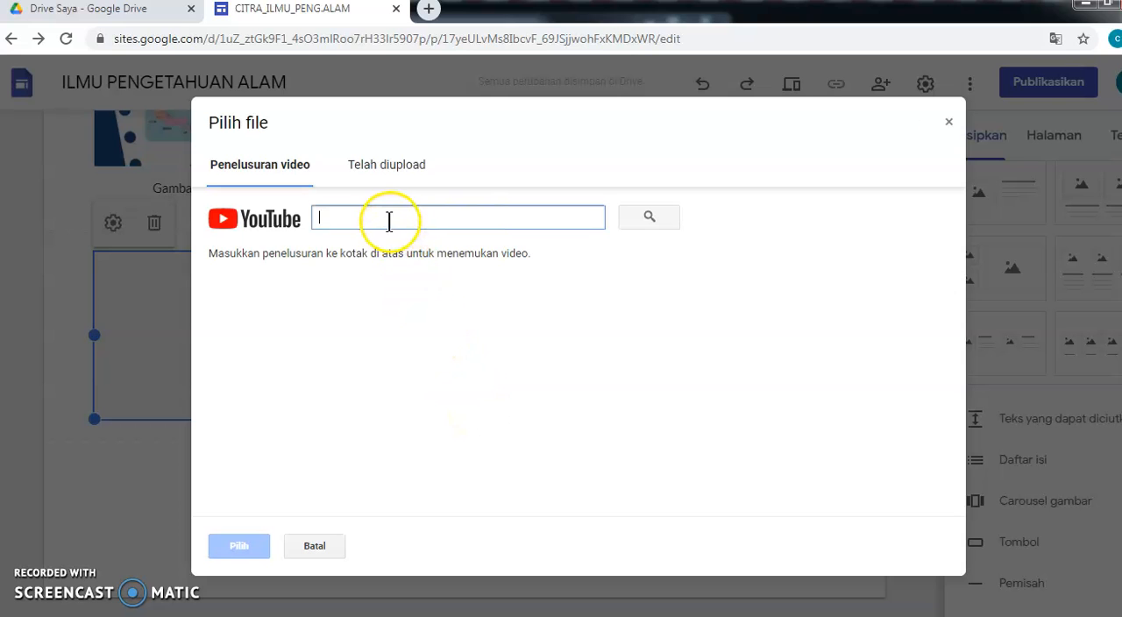
{"action": "right_click", "coordinate": [388, 219]}
{"action": "left_click", "coordinate": [433, 324]}
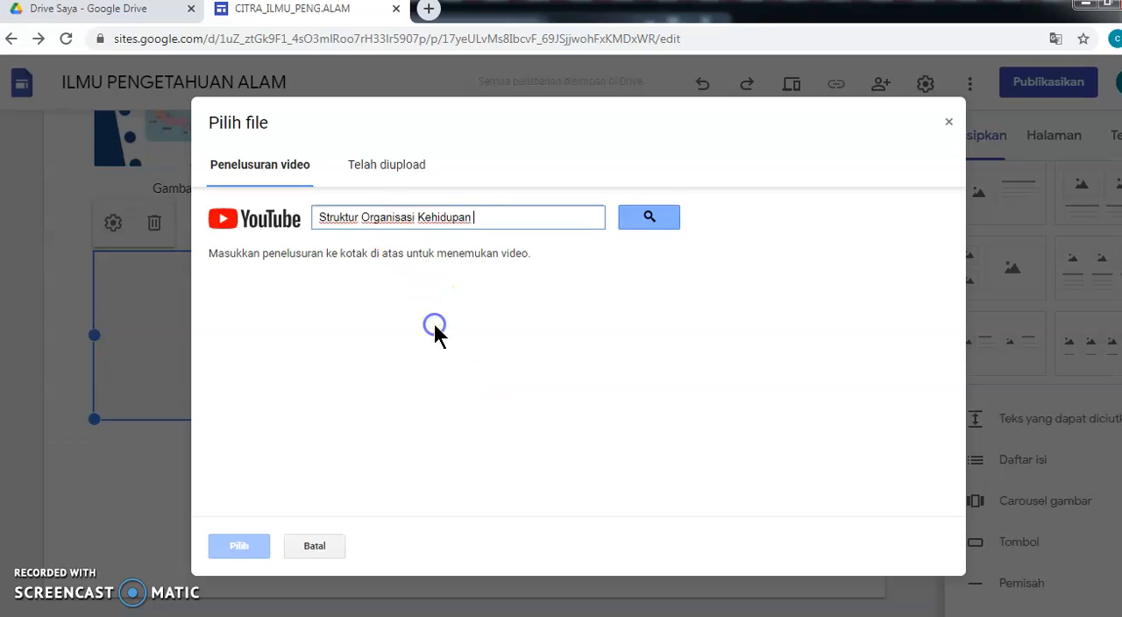
{"action": "left_click", "coordinate": [653, 220]}
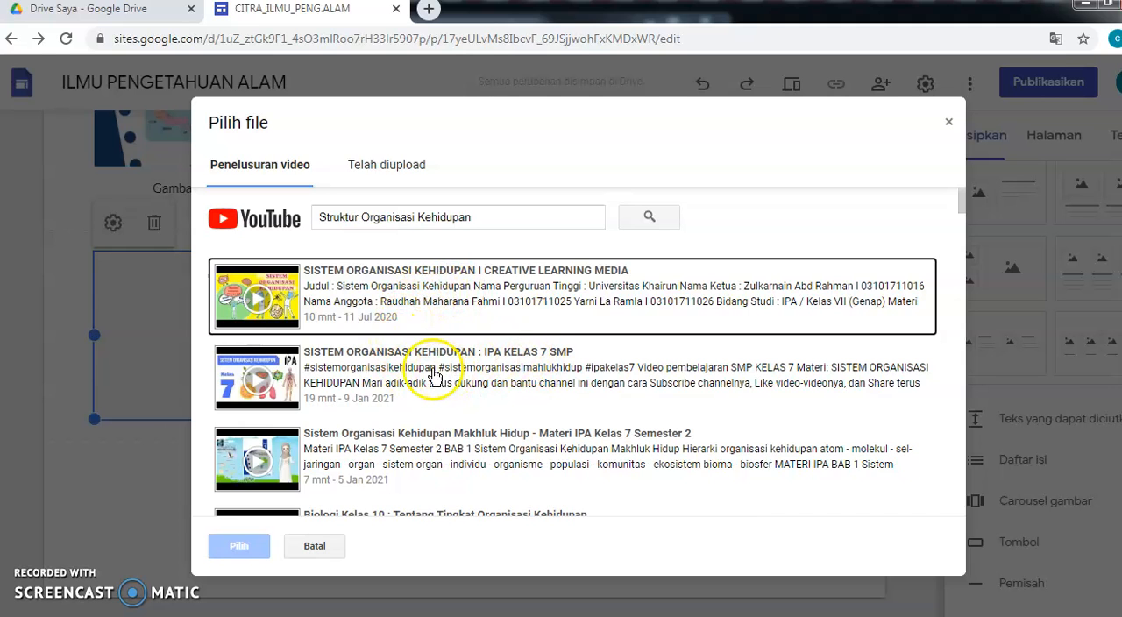
{"action": "scroll", "coordinate": [397, 374], "scroll_direction": "down", "scroll_amount": 7}
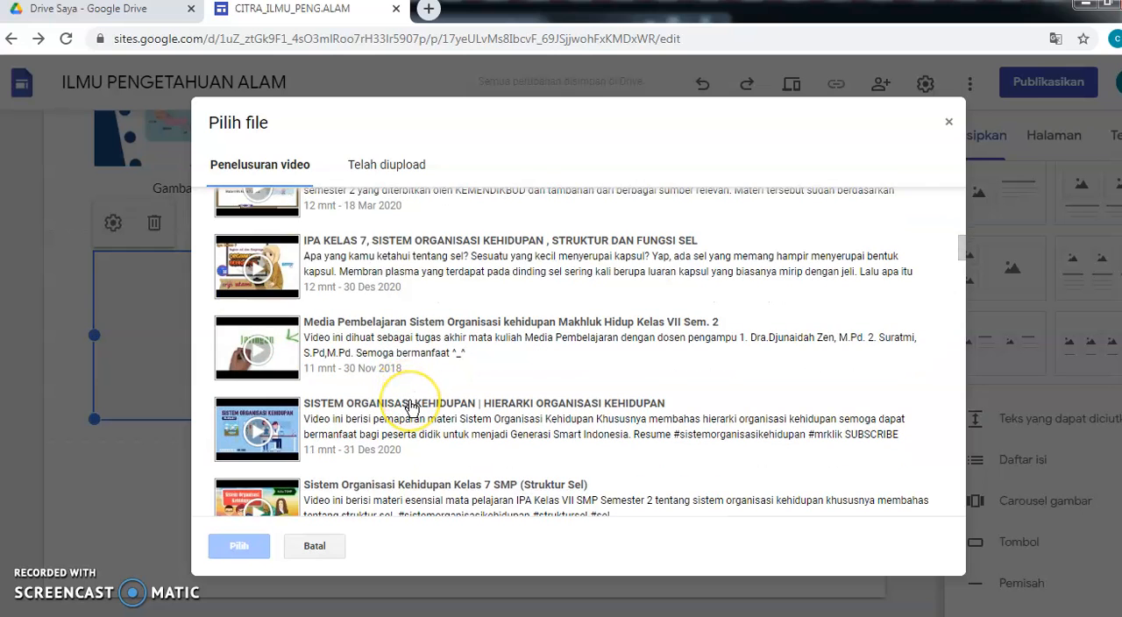
{"action": "scroll", "coordinate": [408, 397], "scroll_direction": "up", "scroll_amount": 3}
{"action": "scroll", "coordinate": [410, 406], "scroll_direction": "up", "scroll_amount": 2}
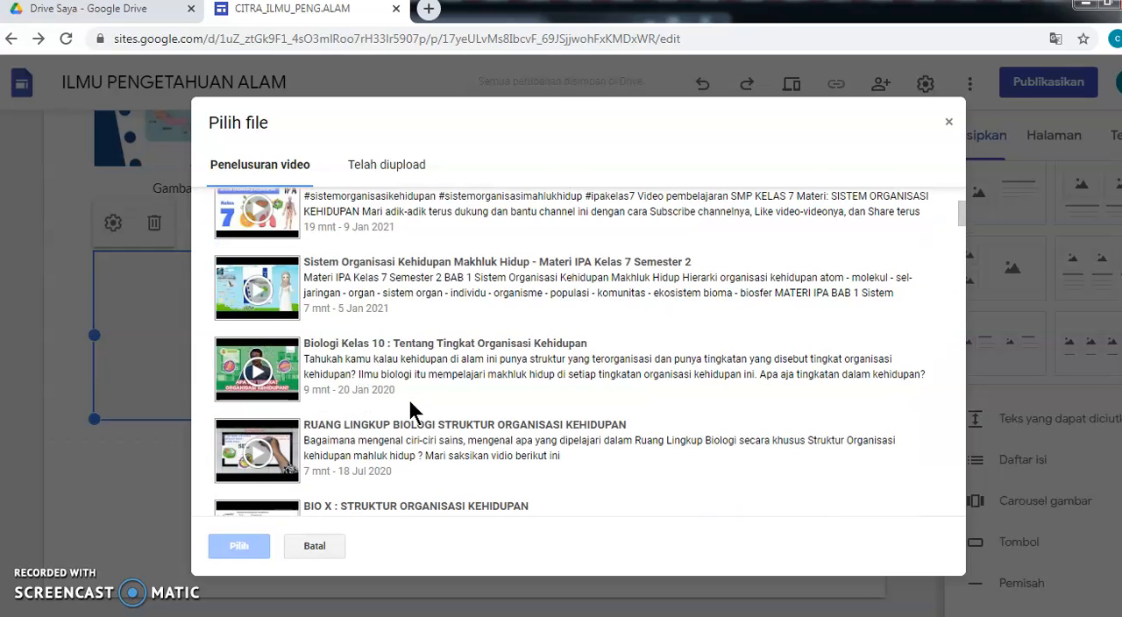
{"action": "left_click", "coordinate": [412, 276]}
{"action": "left_click", "coordinate": [252, 545]}
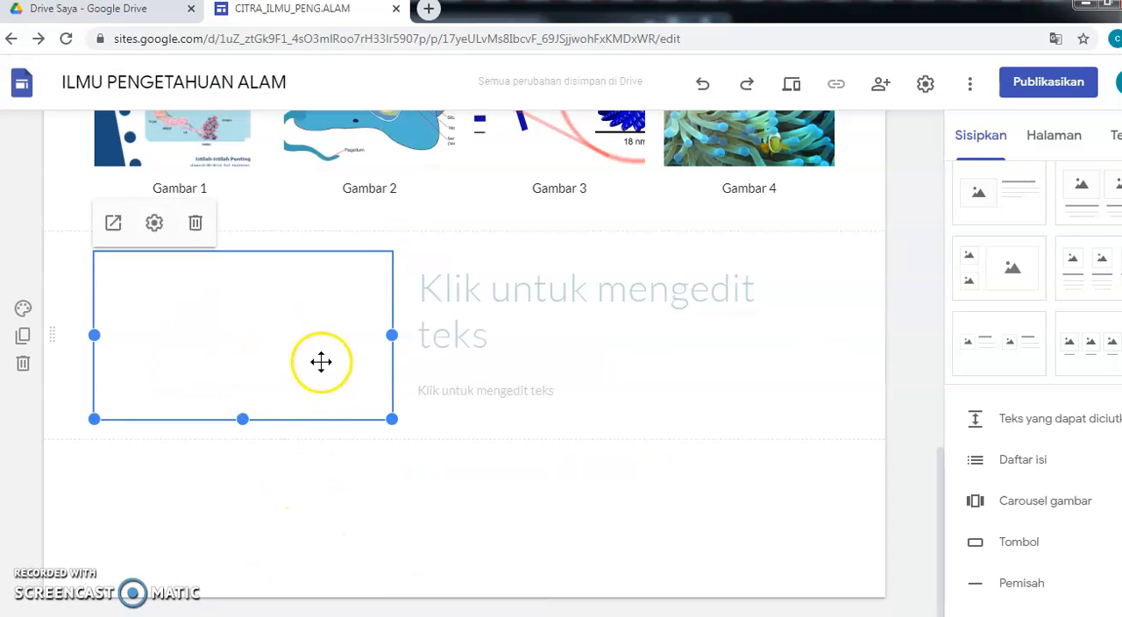
- Try filling the text box beside the video with the pasted title and "Makhluk hidup", and clear the box again
{"action": "left_click", "coordinate": [437, 293]}
{"action": "right_click", "coordinate": [431, 295]}
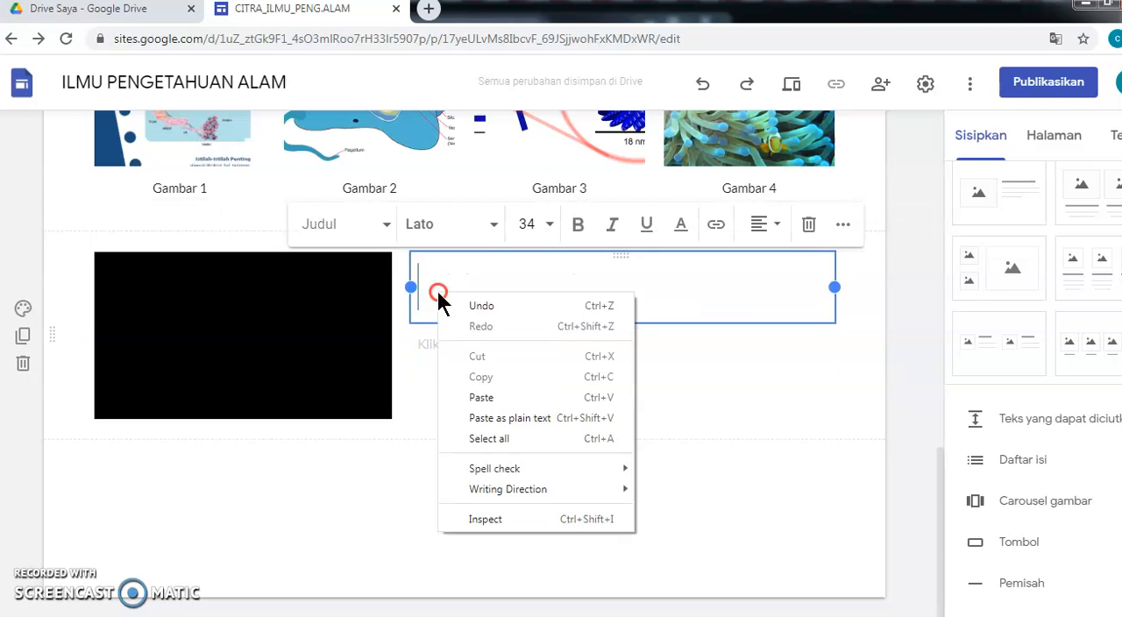
{"action": "left_click", "coordinate": [481, 397]}
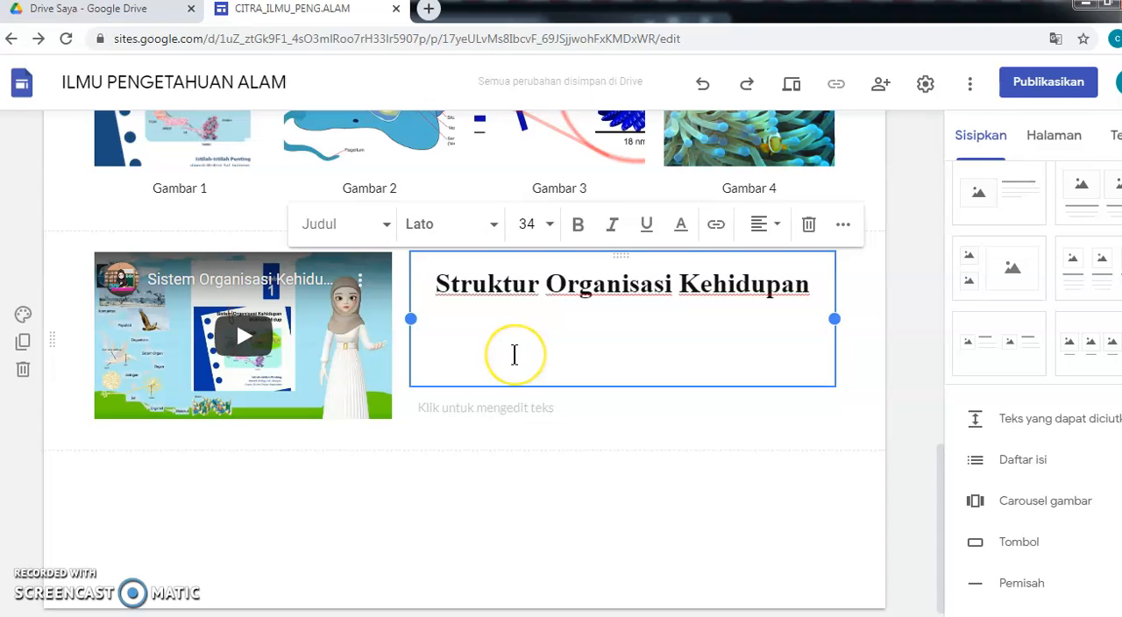
{"action": "type", "text": "Makhluk hidup"}
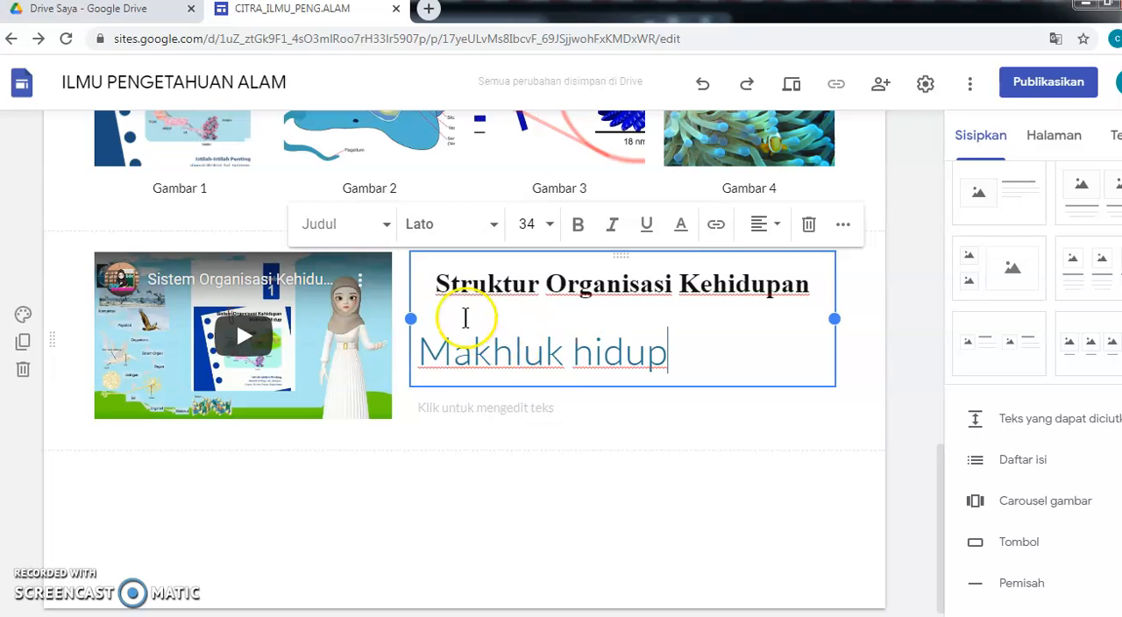
{"action": "left_click_drag", "start_coordinate": [436, 283], "coordinate": [821, 291]}
{"action": "key", "text": "ctrl+c"}
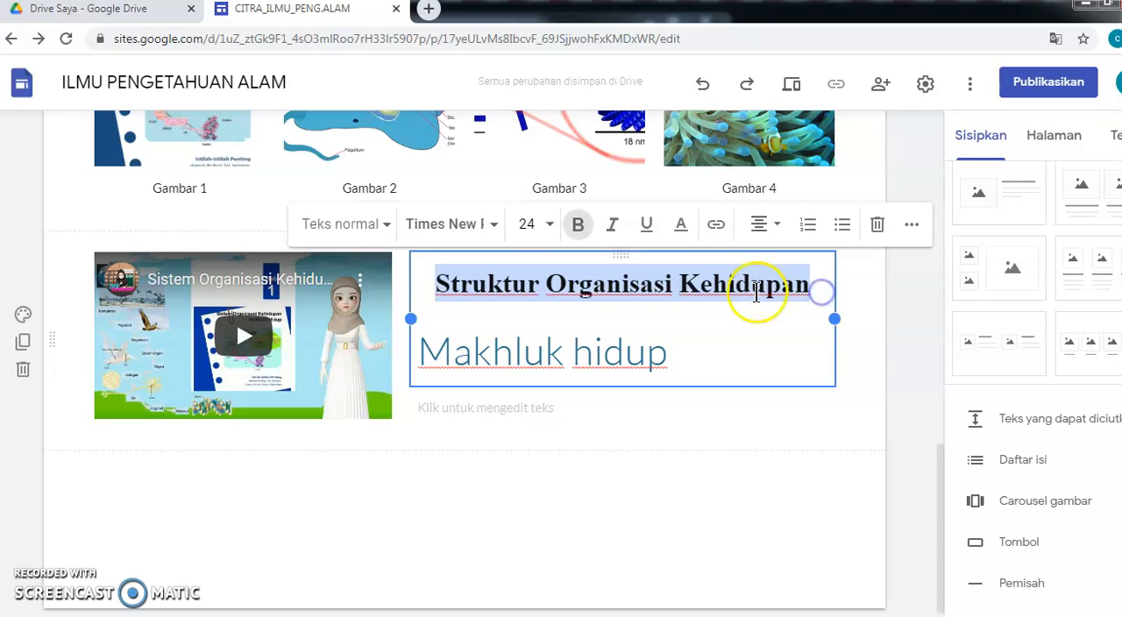
{"action": "key", "text": "BackSpace"}
{"action": "right_click", "coordinate": [495, 291]}
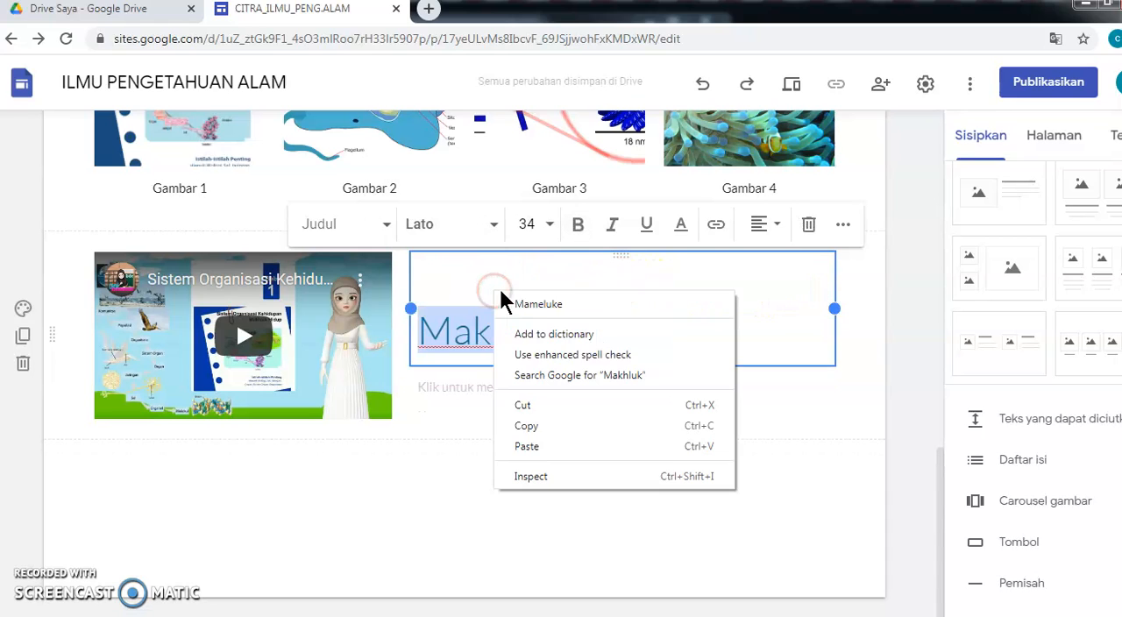
{"action": "left_click", "coordinate": [527, 446]}
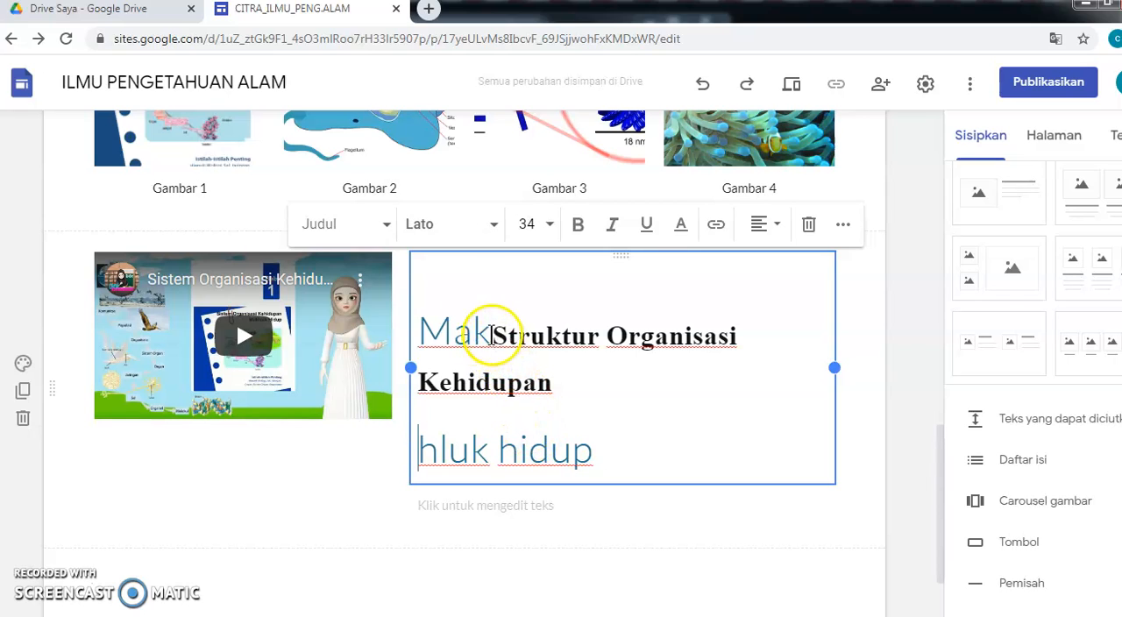
{"action": "left_click_drag", "start_coordinate": [417, 326], "coordinate": [623, 458]}
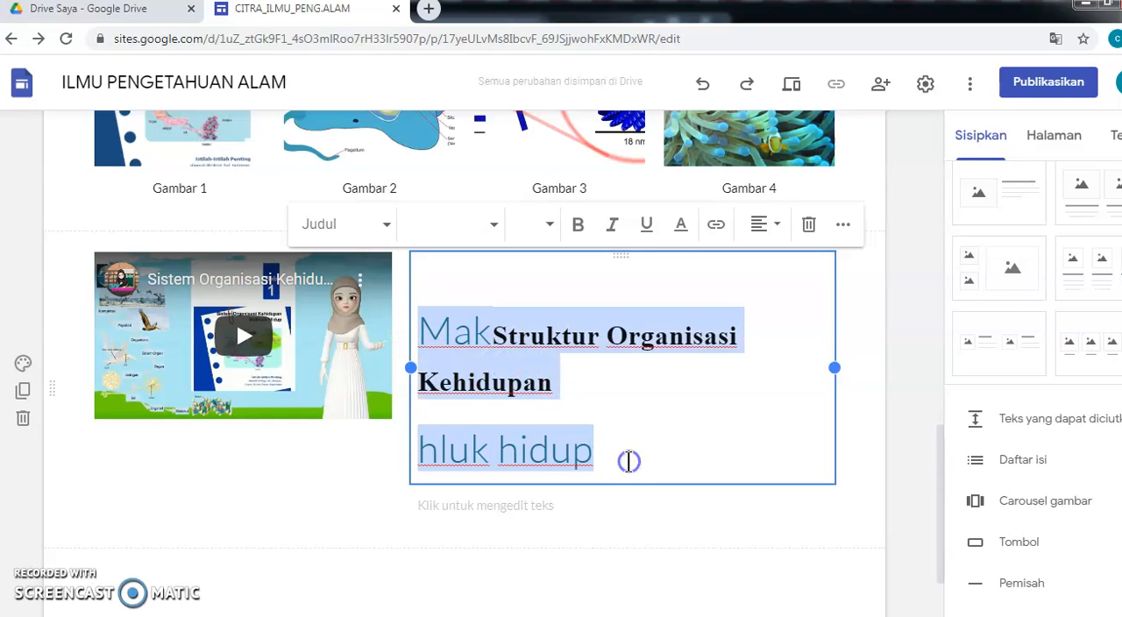
{"action": "key", "text": "BackSpace"}
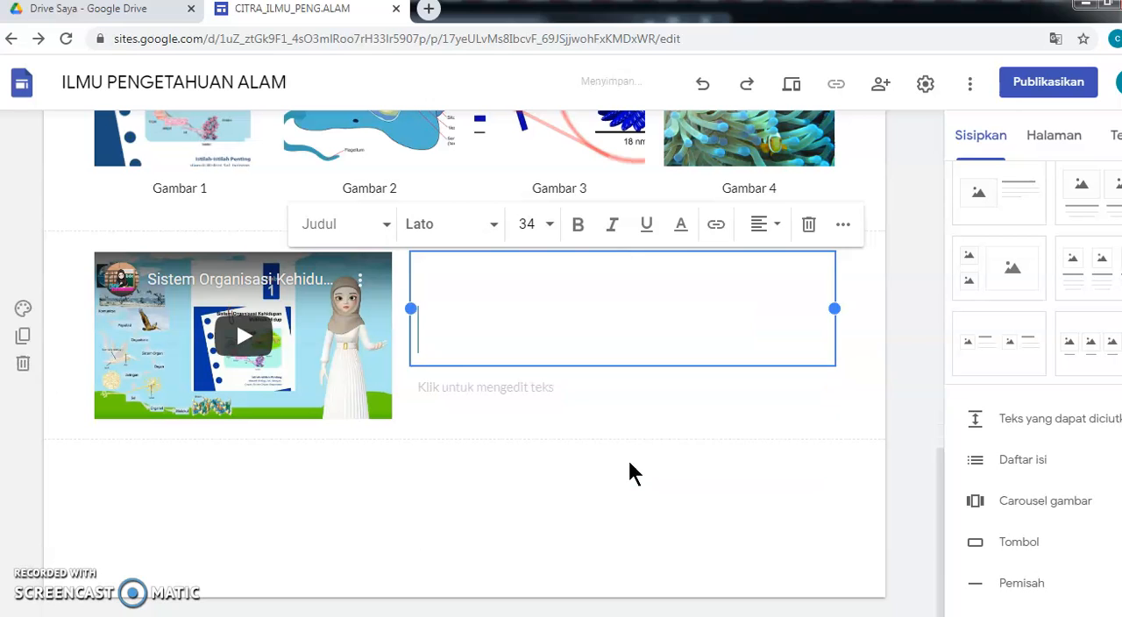
- Copy the heading "Struktur Organisasi Kehidupan" from the Word document
{"action": "mouse_move", "coordinate": [493, 613]}
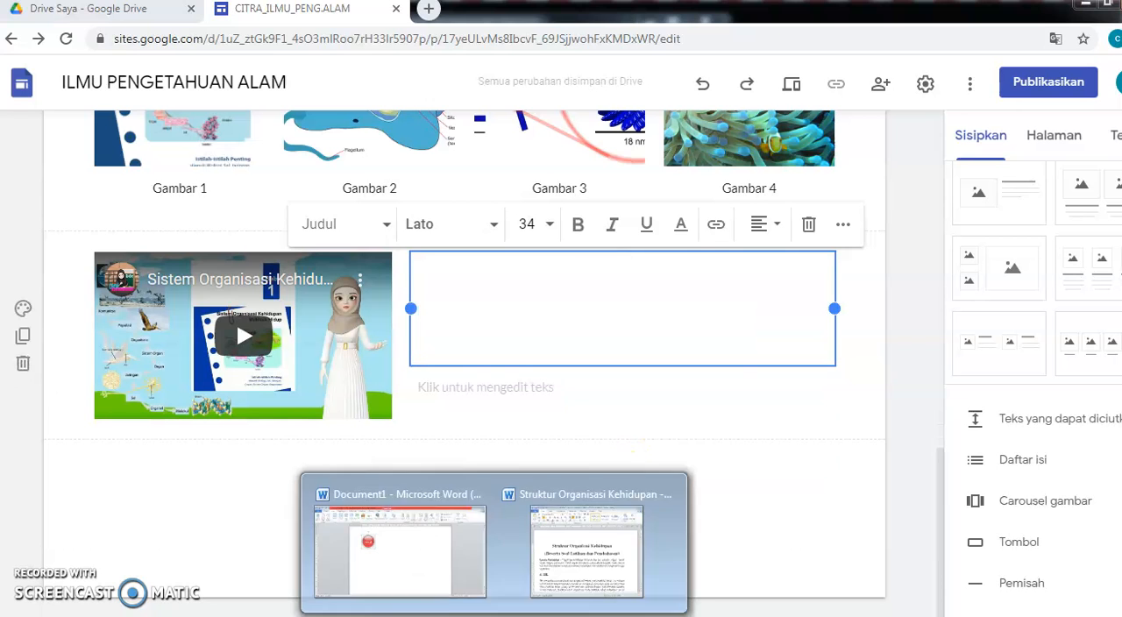
{"action": "left_click", "coordinate": [576, 583]}
{"action": "right_click", "coordinate": [326, 287]}
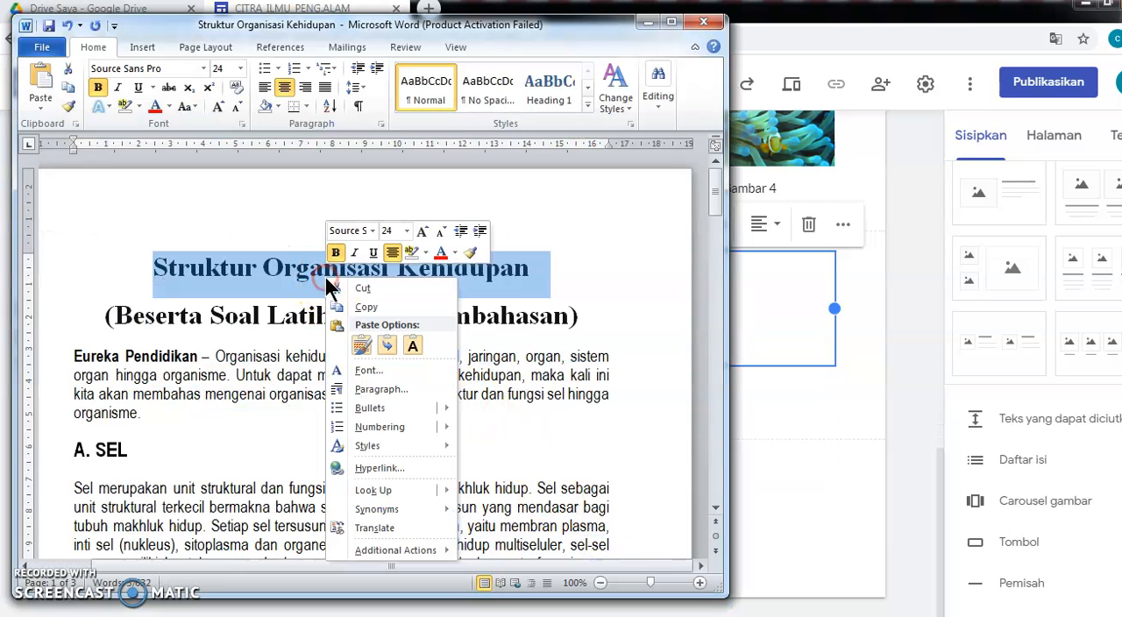
{"action": "left_click", "coordinate": [355, 307]}
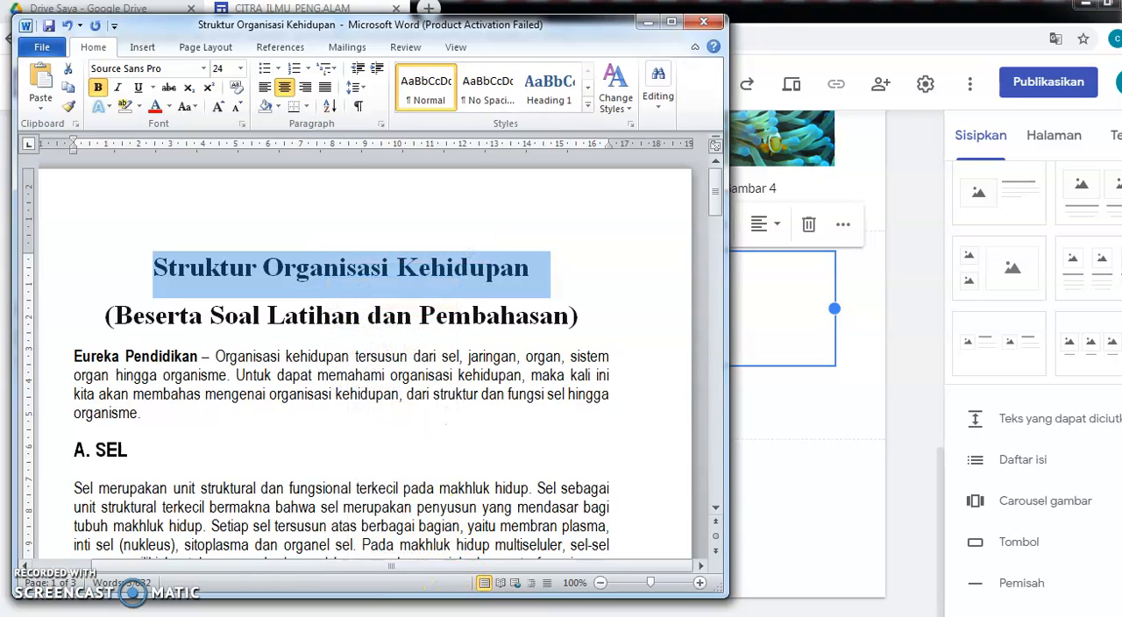
{"action": "left_click", "coordinate": [431, 615]}
- Enter the heading "Struktur Organisasi Kehidupan Makhluk Hidup" as plain text in the text box and style it as Subjudul
{"action": "left_click", "coordinate": [438, 274]}
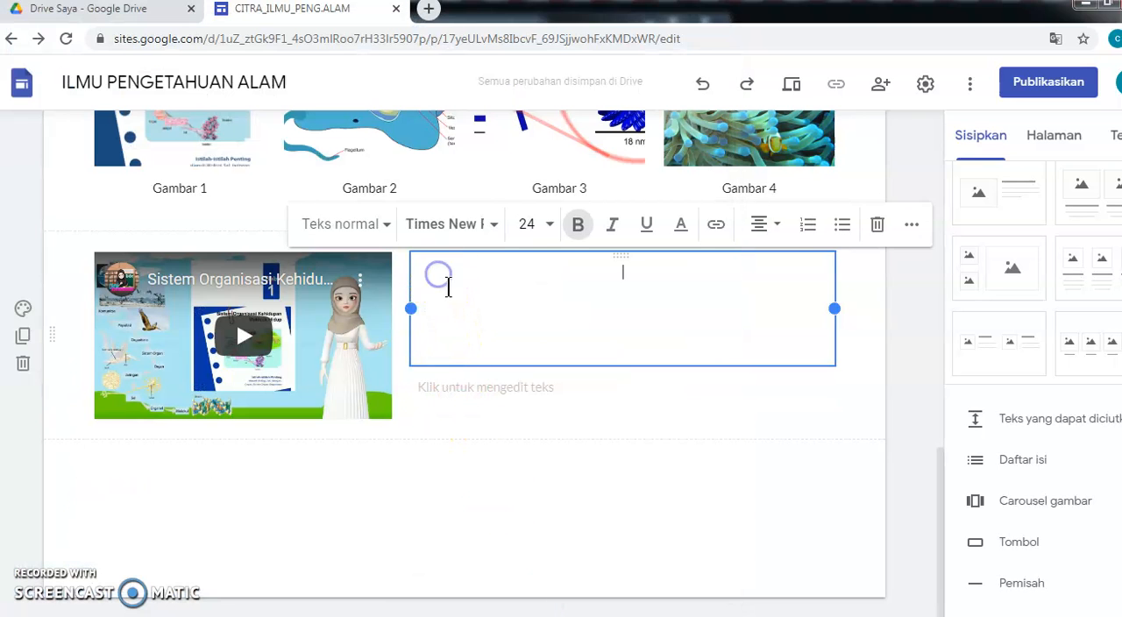
{"action": "right_click", "coordinate": [579, 286]}
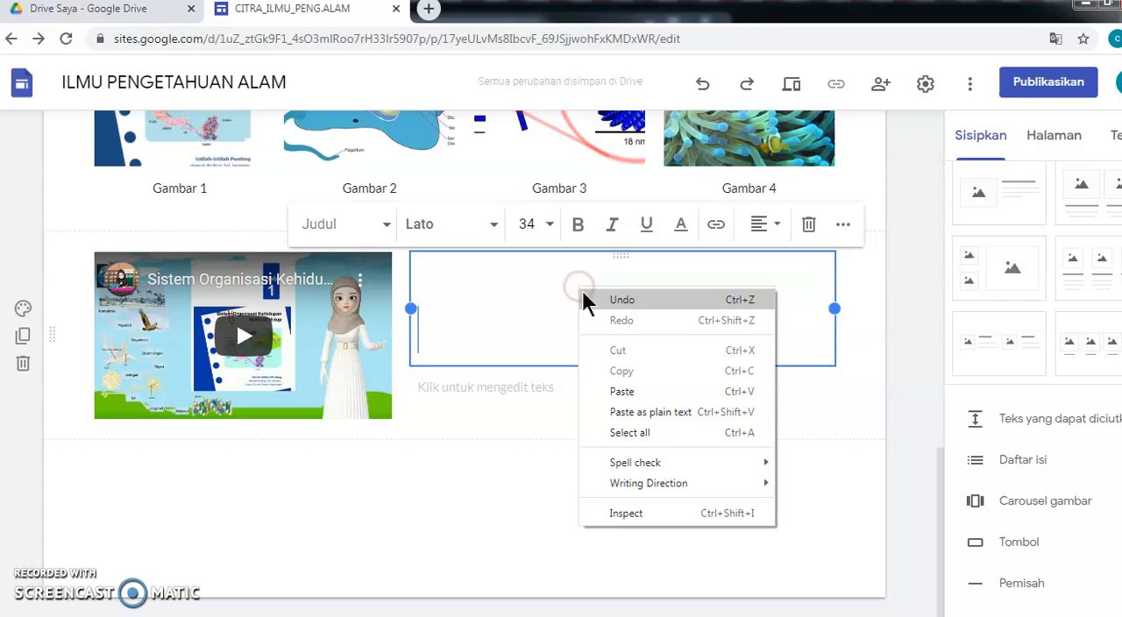
{"action": "left_click", "coordinate": [635, 414]}
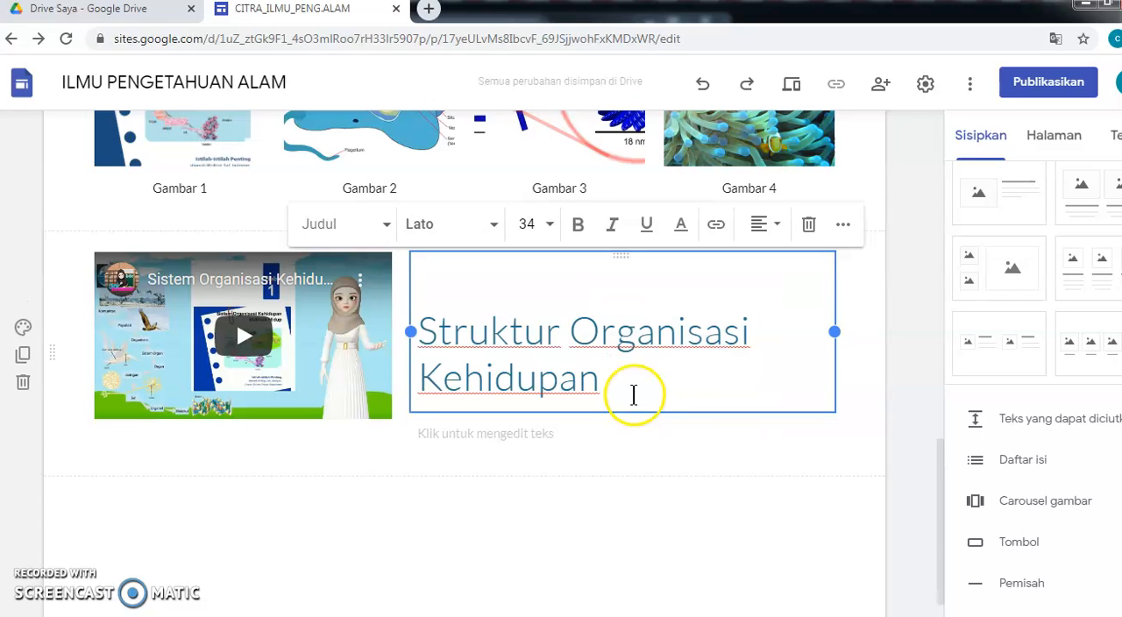
{"action": "type", "text": "Makhlu"}
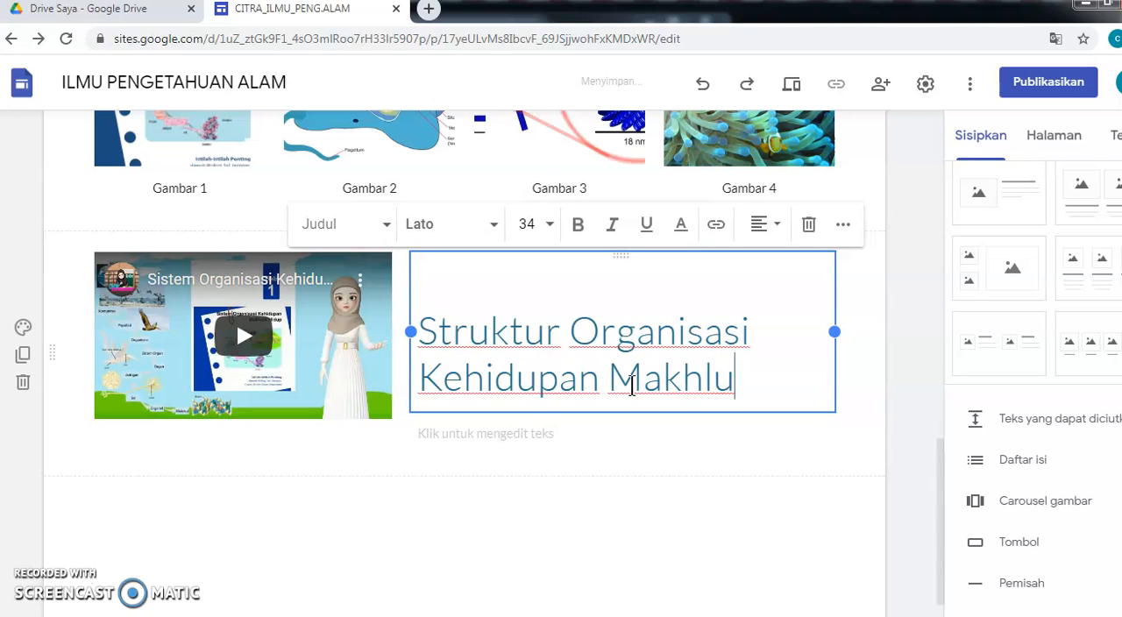
{"action": "type", "text": "k Hidup"}
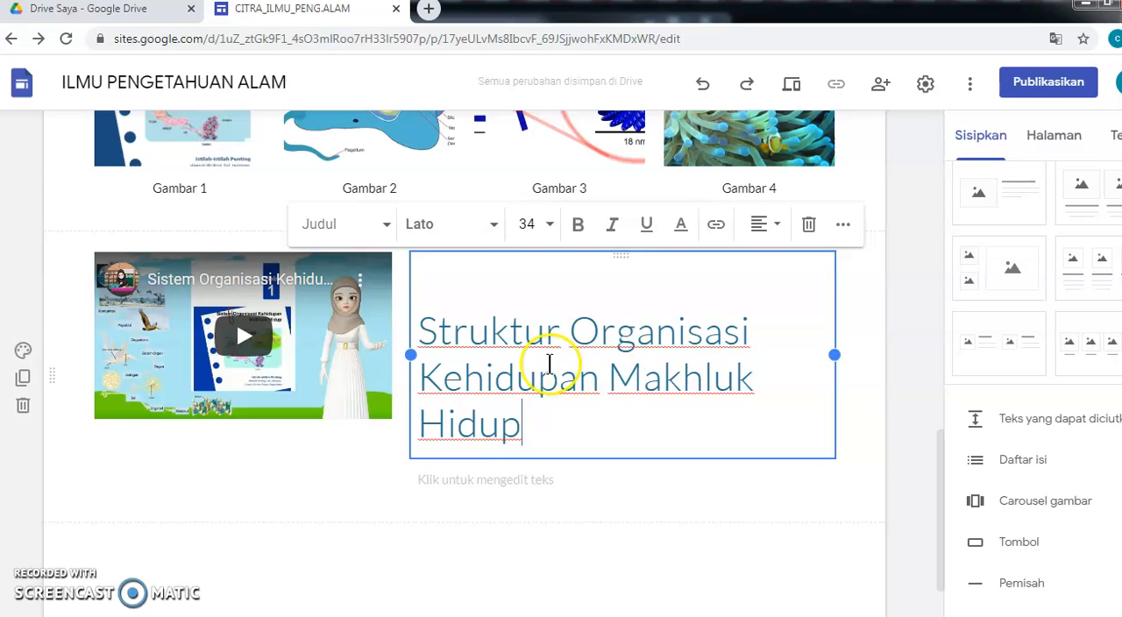
{"action": "key", "text": "BackSpace"}
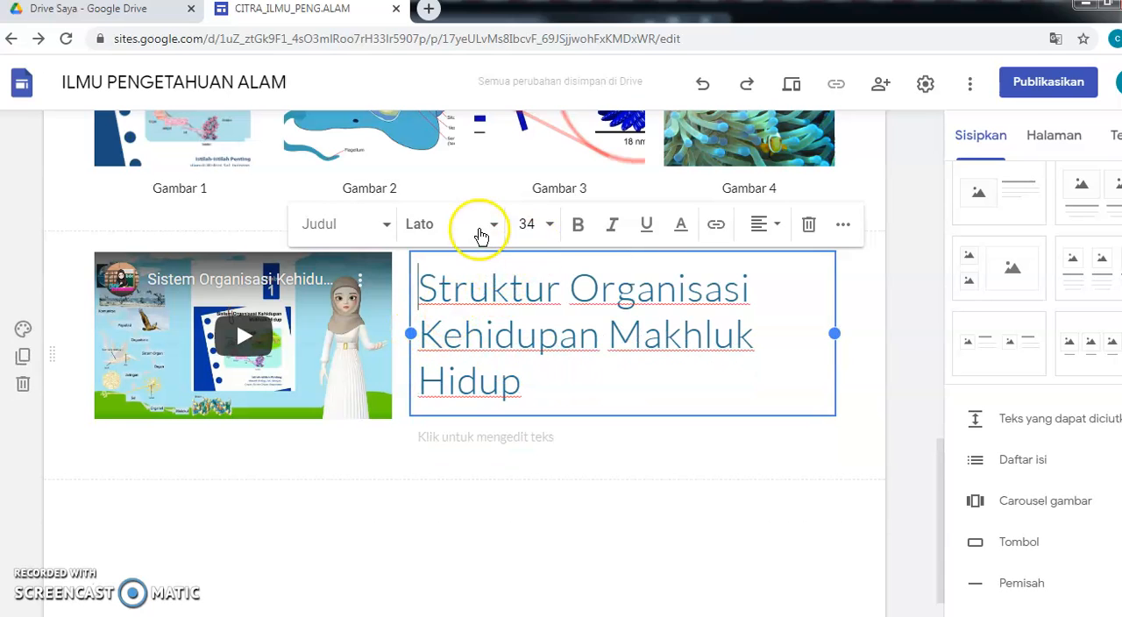
{"action": "left_click", "coordinate": [386, 226]}
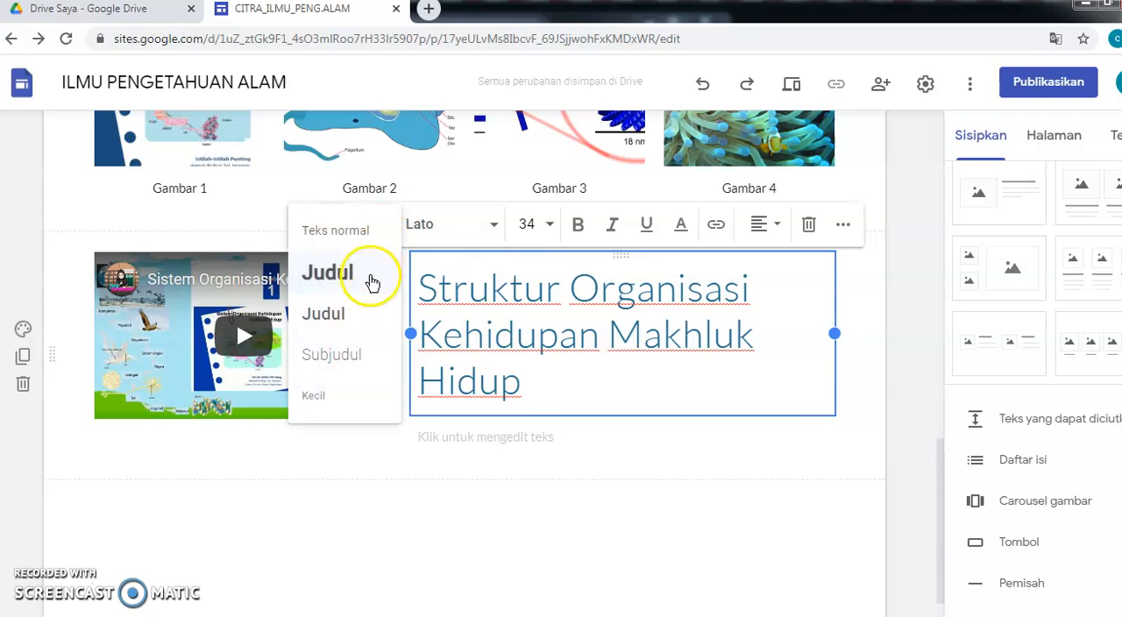
{"action": "left_click", "coordinate": [347, 355]}
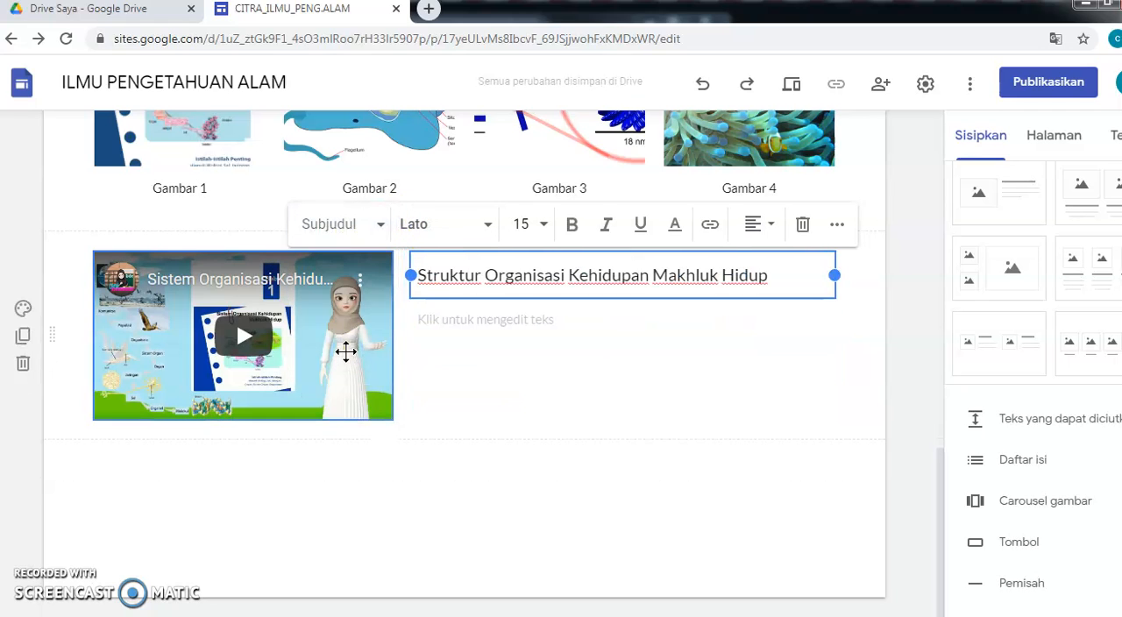
- Copy the article body text, through the Mitokondria section, from the Word document
{"action": "left_click", "coordinate": [521, 319]}
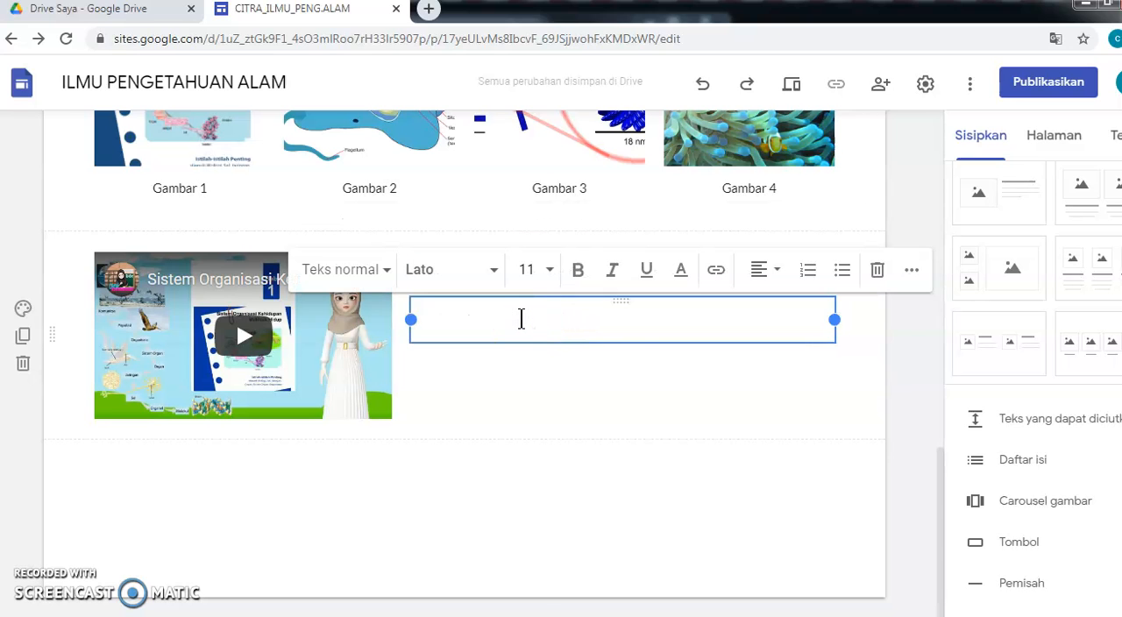
{"action": "left_click", "coordinate": [495, 616]}
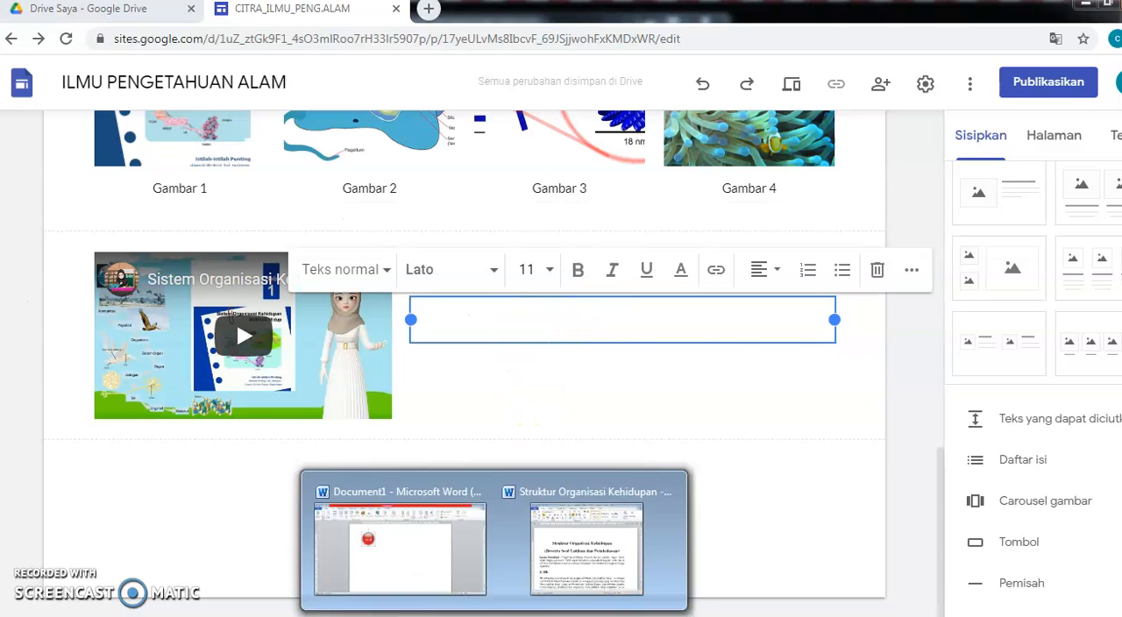
{"action": "left_click", "coordinate": [552, 565]}
{"action": "left_click_drag", "start_coordinate": [66, 357], "coordinate": [420, 411]}
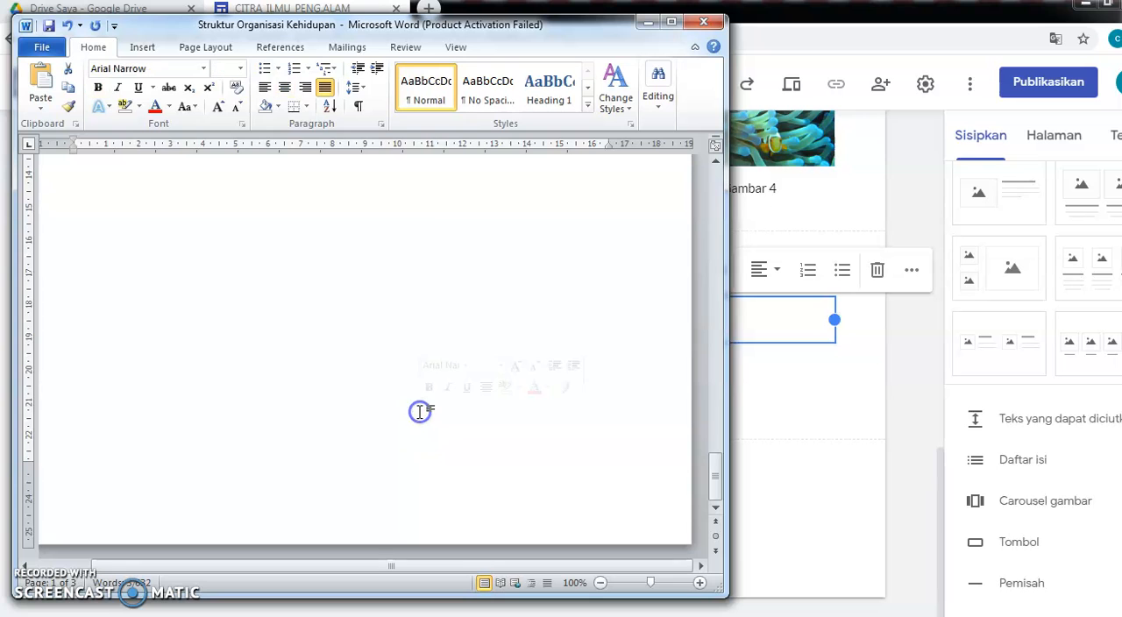
{"action": "scroll", "coordinate": [420, 411], "scroll_direction": "up", "scroll_amount": 5}
{"action": "right_click", "coordinate": [250, 302]}
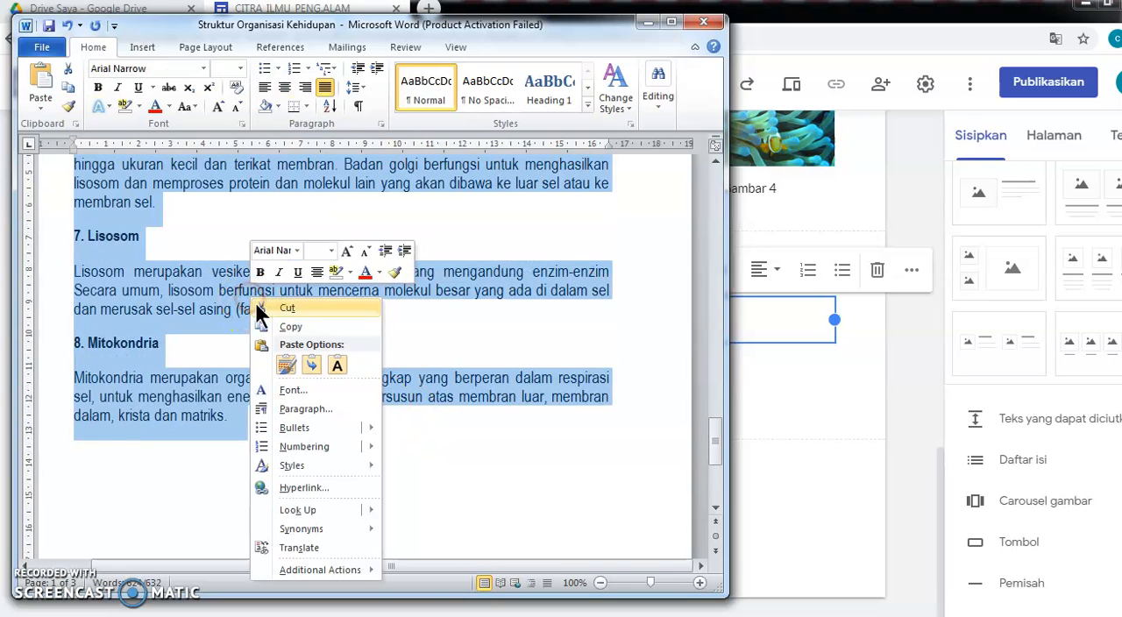
{"action": "left_click", "coordinate": [283, 323]}
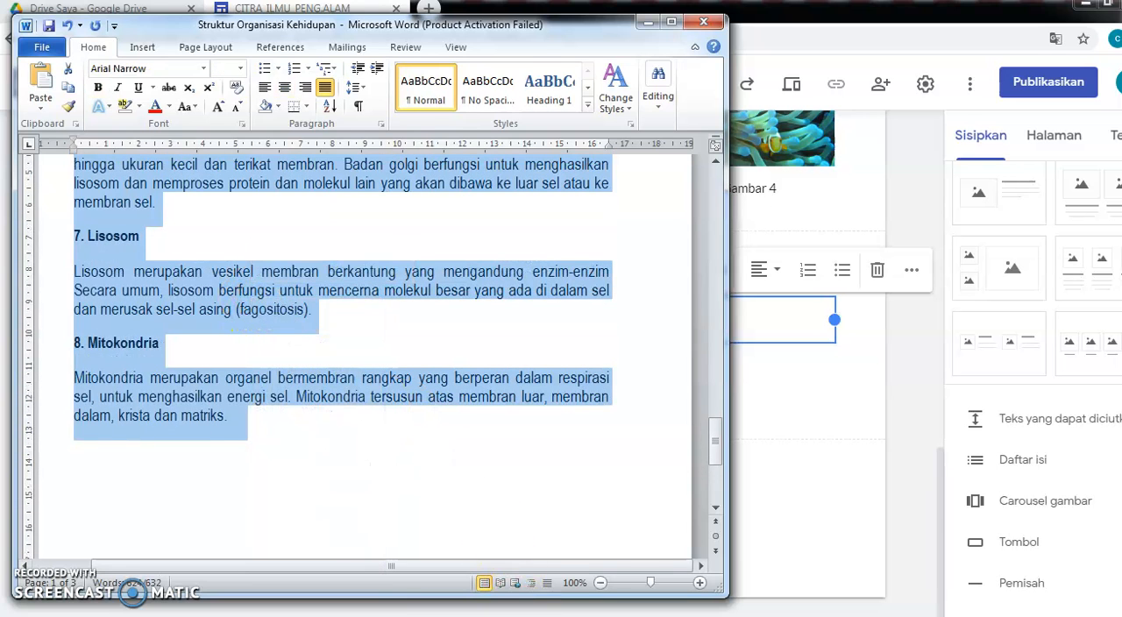
- Paste the body text as plain text into the text box below the heading beside the video
{"action": "key", "text": "alt+Tab"}
{"action": "right_click", "coordinate": [446, 318]}
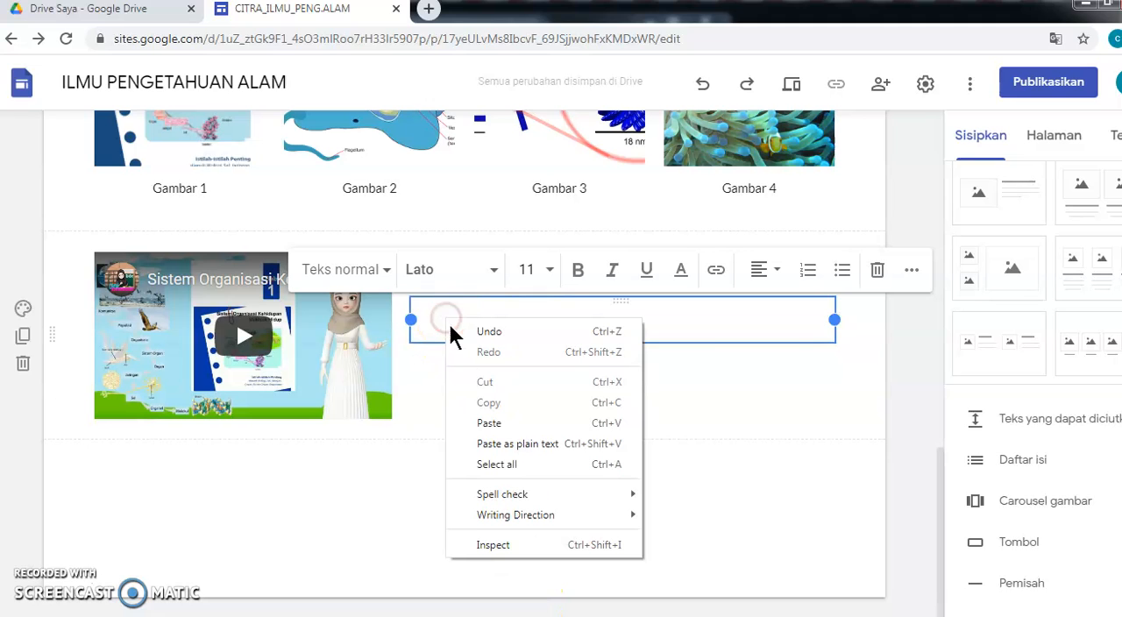
{"action": "left_click", "coordinate": [504, 444]}
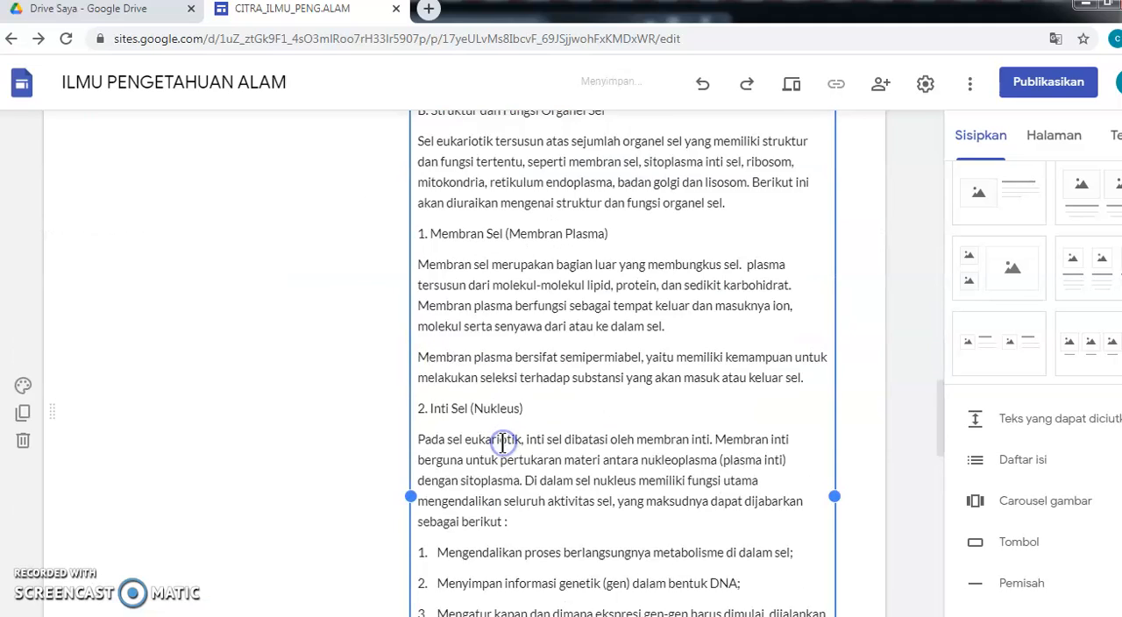
{"action": "scroll", "coordinate": [517, 447], "scroll_direction": "up", "scroll_amount": 3}
{"action": "scroll", "coordinate": [524, 448], "scroll_direction": "up", "scroll_amount": 15}
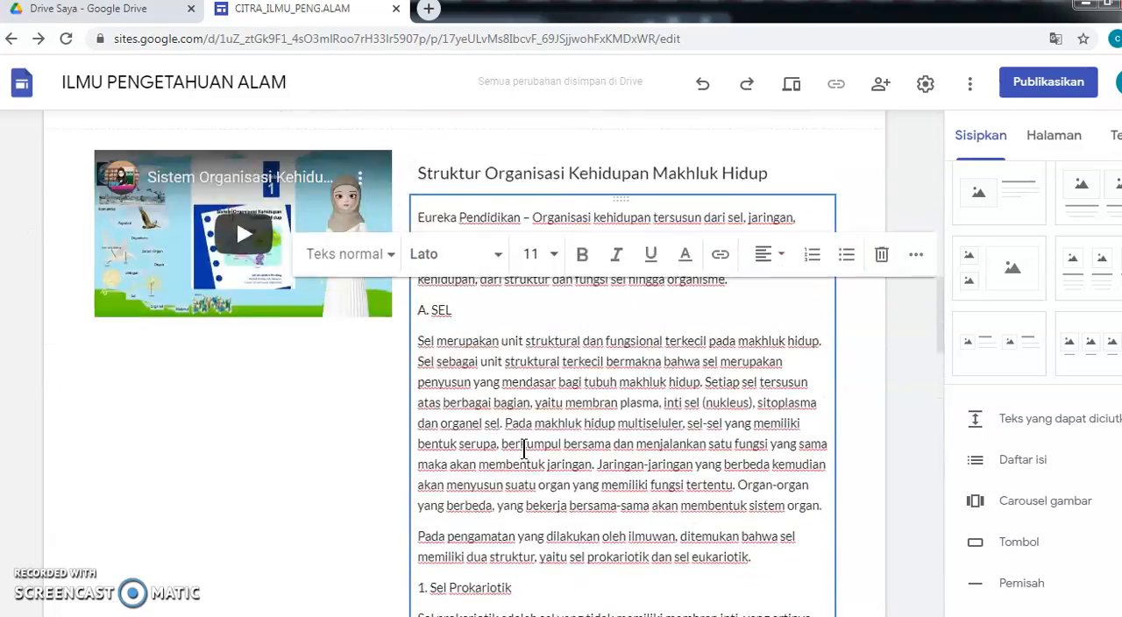
{"action": "scroll", "coordinate": [524, 449], "scroll_direction": "up", "scroll_amount": 6}
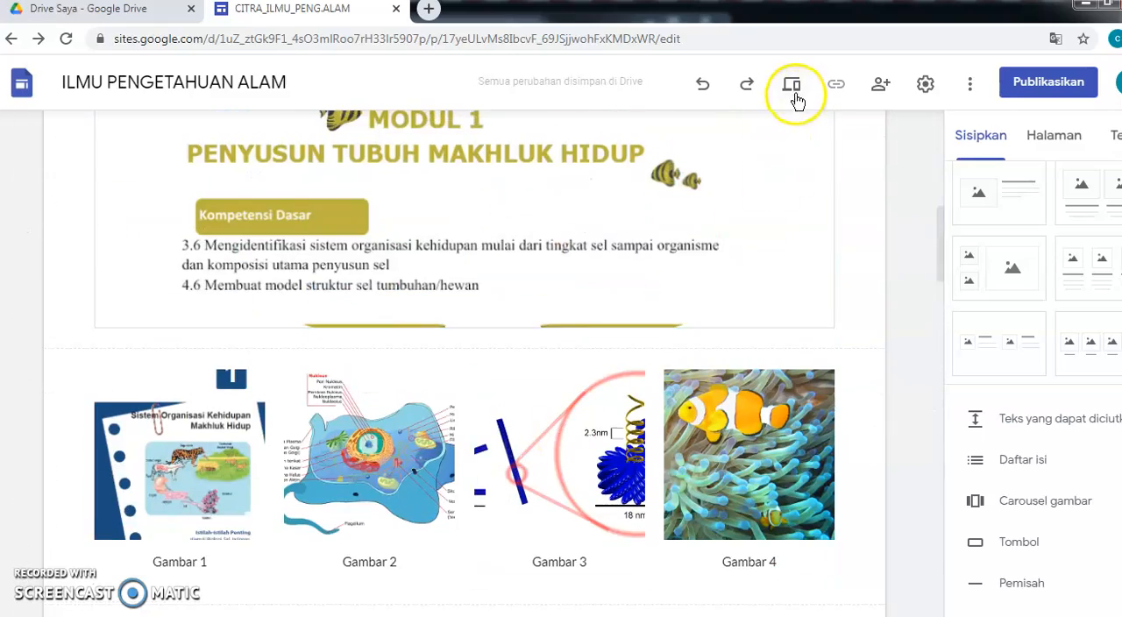
- Preview the Bab.1 page in mobile view, scroll through its content, and close the preview
{"action": "left_click", "coordinate": [793, 91]}
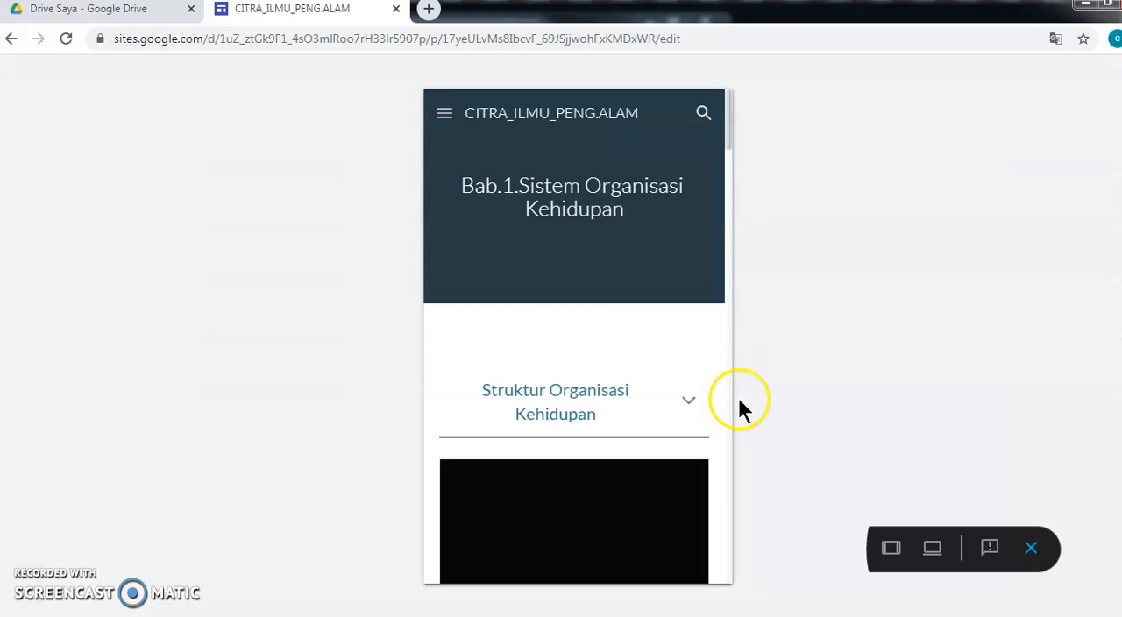
{"action": "scroll", "coordinate": [620, 410], "scroll_direction": "down", "scroll_amount": 4}
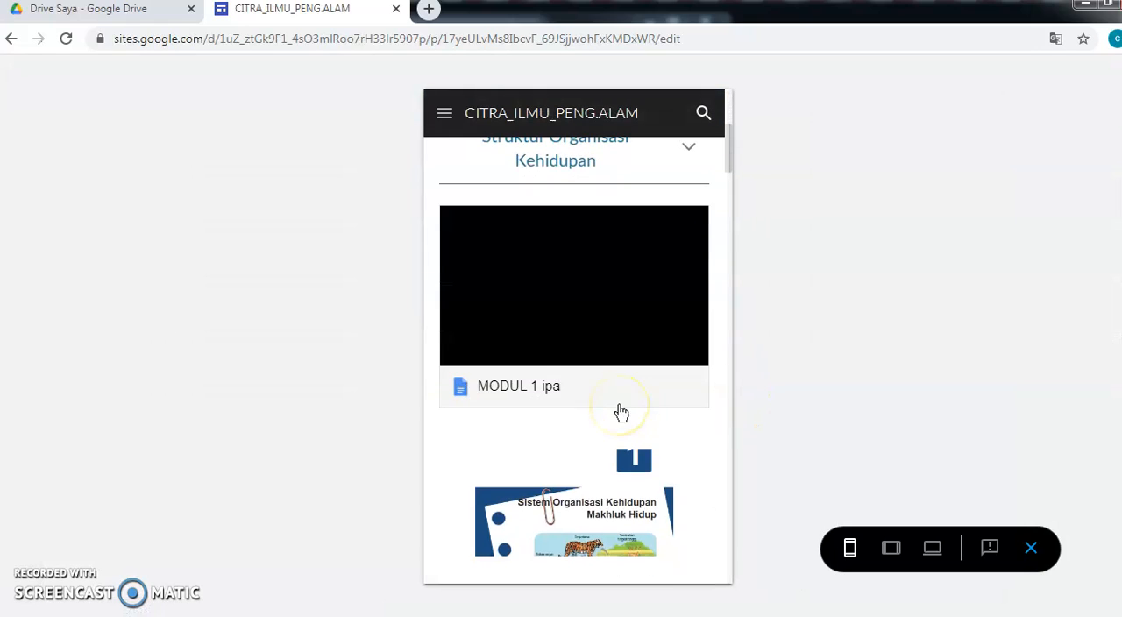
{"action": "scroll", "coordinate": [620, 412], "scroll_direction": "down", "scroll_amount": 10}
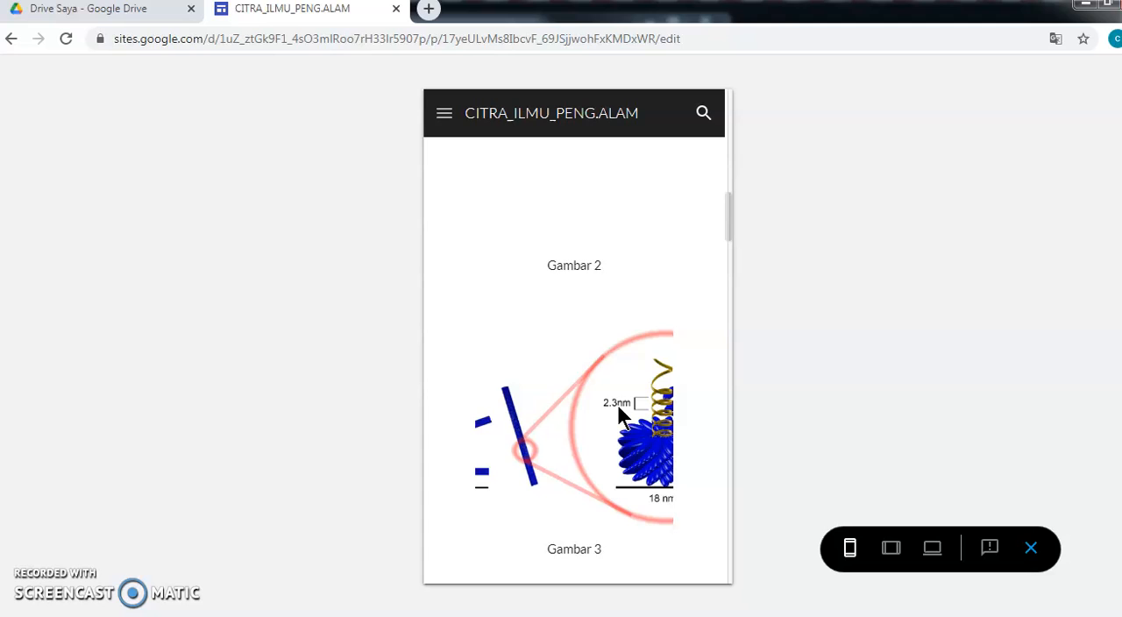
{"action": "scroll", "coordinate": [618, 417], "scroll_direction": "down", "scroll_amount": 6}
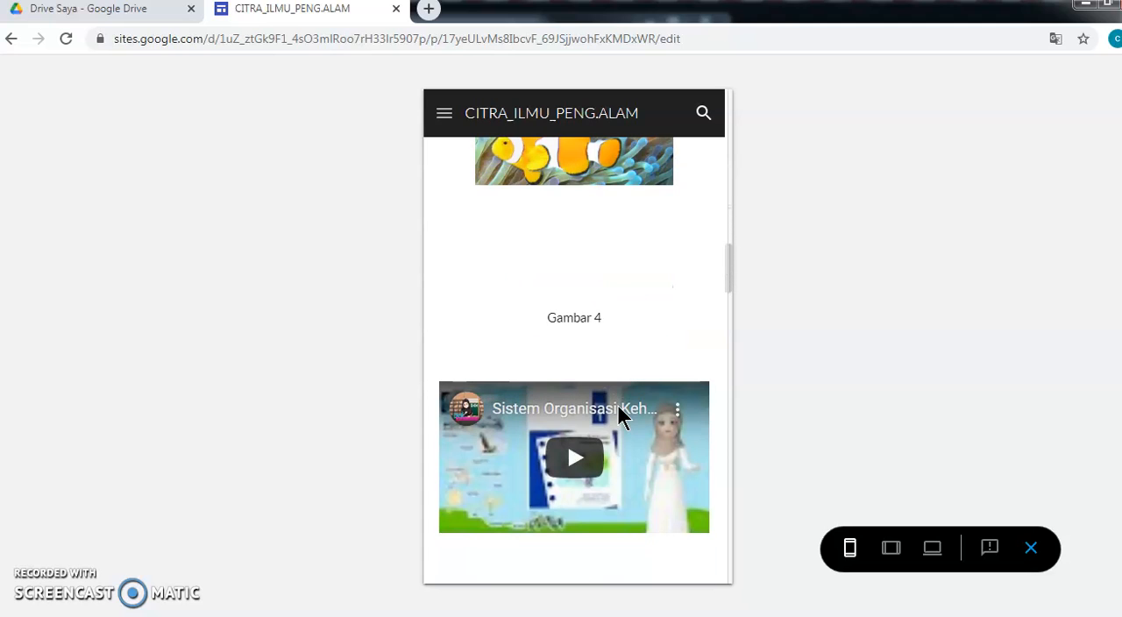
{"action": "scroll", "coordinate": [592, 430], "scroll_direction": "down", "scroll_amount": 10}
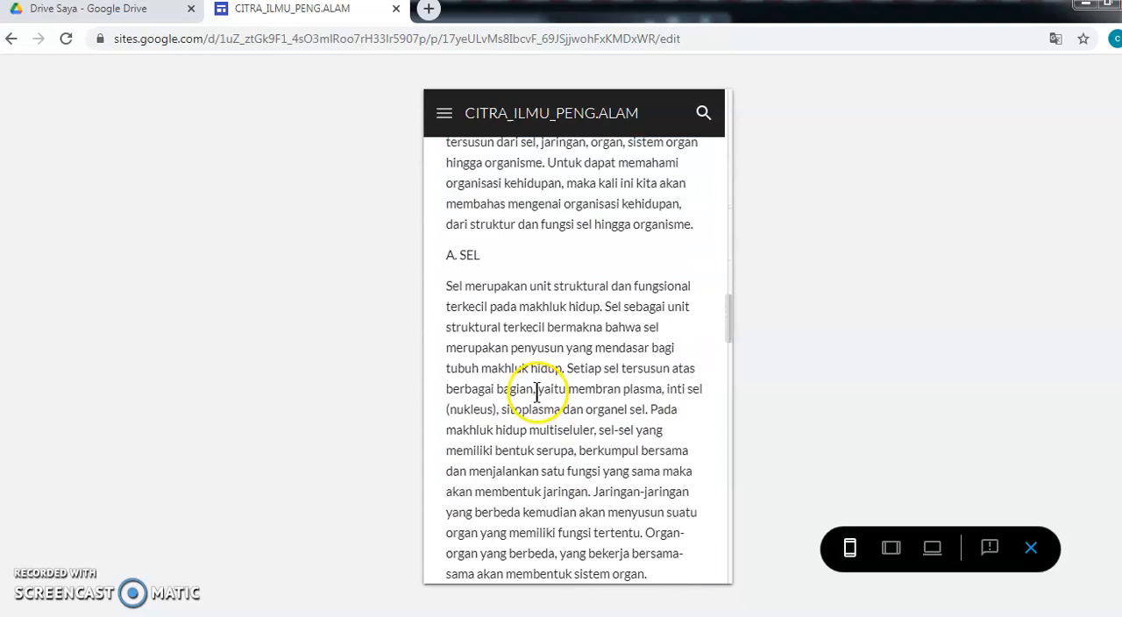
{"action": "scroll", "coordinate": [543, 396], "scroll_direction": "down", "scroll_amount": 15}
{"action": "scroll", "coordinate": [570, 405], "scroll_direction": "up", "scroll_amount": 8}
{"action": "scroll", "coordinate": [567, 402], "scroll_direction": "up", "scroll_amount": 15}
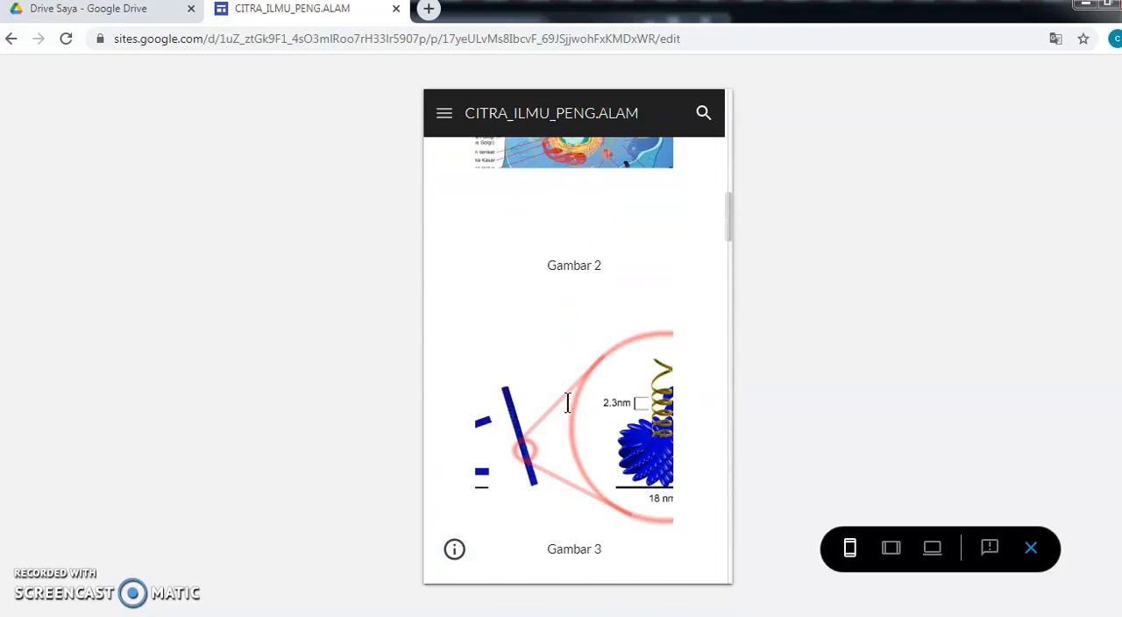
{"action": "left_click", "coordinate": [1031, 548]}
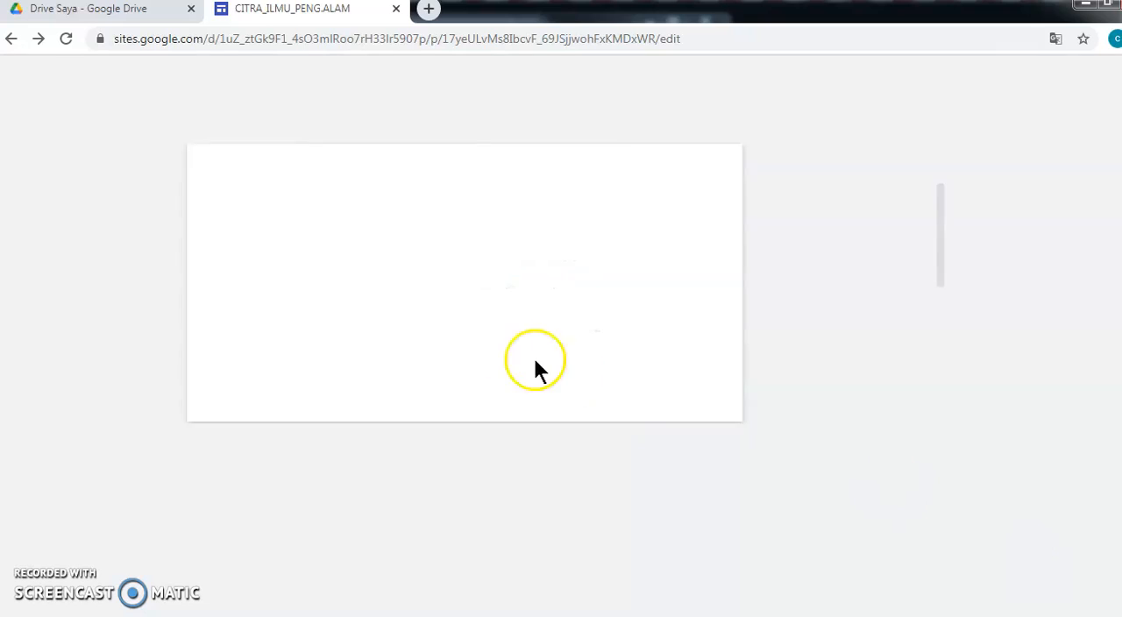
- Set the background of the collapsible "Struktur Organisasi Kehidupan" section to Penekanan 2
{"action": "scroll", "coordinate": [502, 343], "scroll_direction": "up", "scroll_amount": 8}
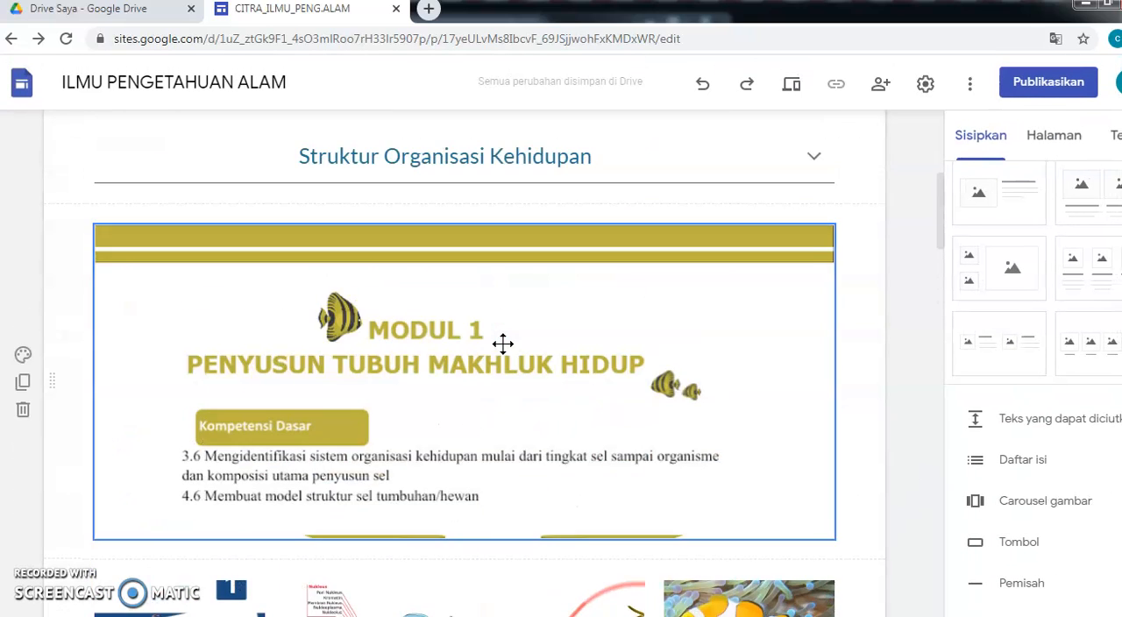
{"action": "scroll", "coordinate": [503, 343], "scroll_direction": "up", "scroll_amount": 2}
{"action": "scroll", "coordinate": [502, 344], "scroll_direction": "down", "scroll_amount": 4}
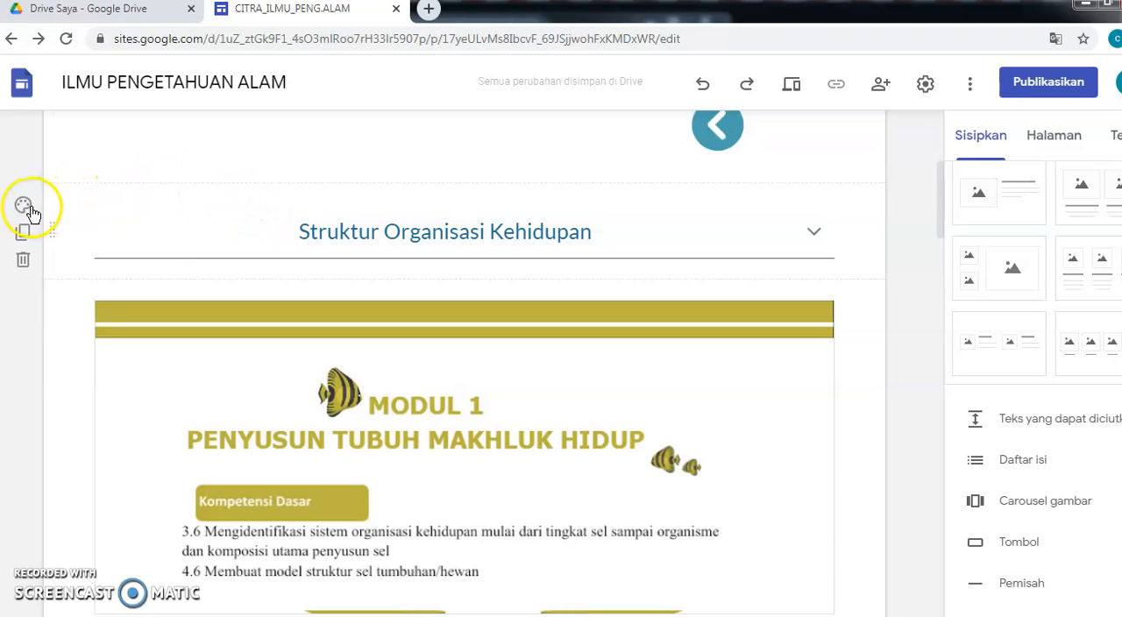
{"action": "left_click", "coordinate": [25, 211]}
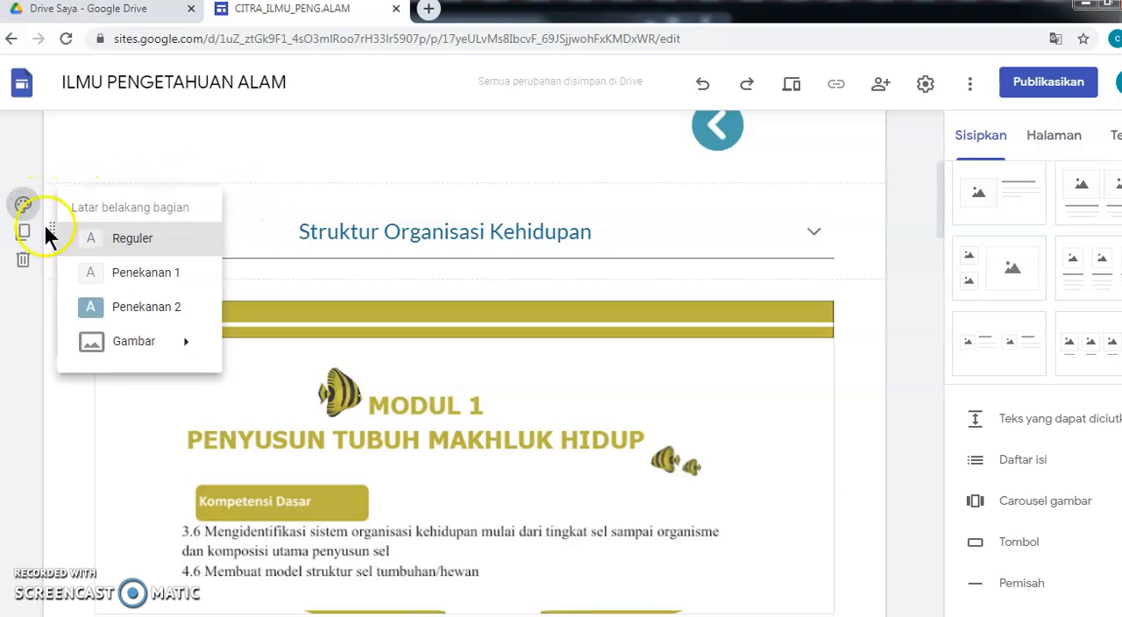
{"action": "left_click", "coordinate": [115, 305]}
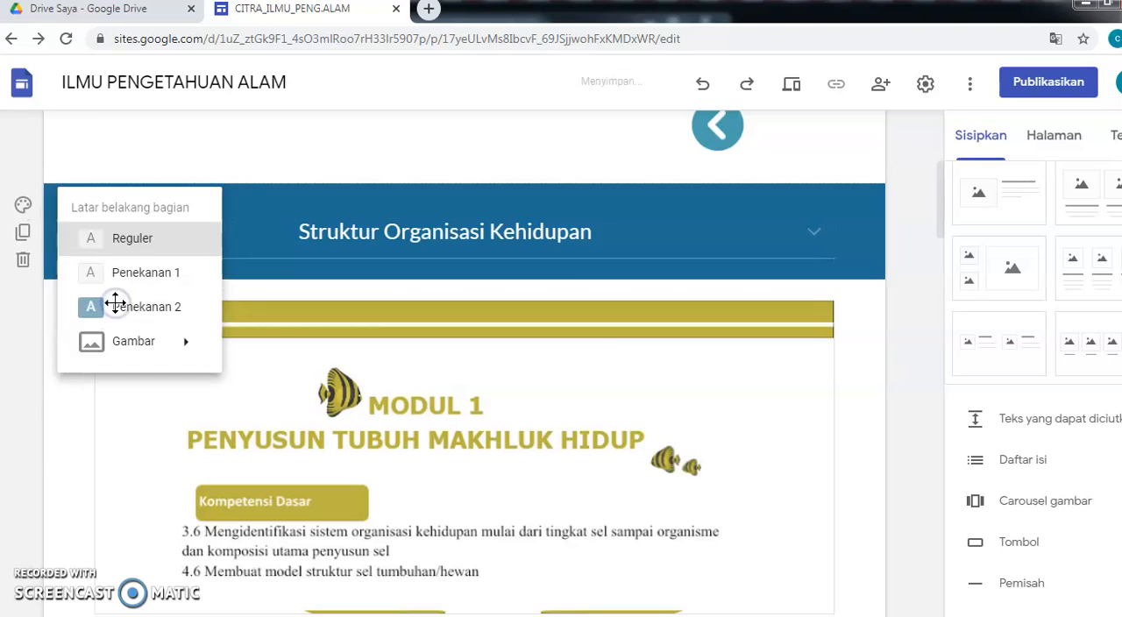
- Expand the collapsible "Struktur Organisasi Kehidupan" text and scroll through its content
{"action": "left_click", "coordinate": [813, 231]}
{"action": "scroll", "coordinate": [534, 430], "scroll_direction": "down", "scroll_amount": 3}
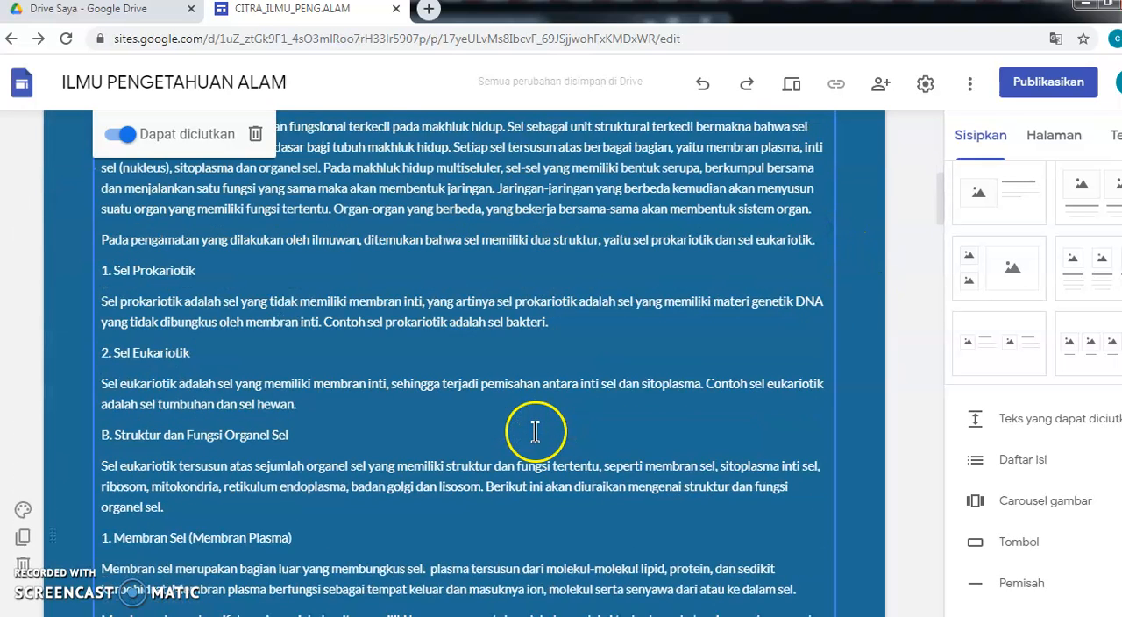
{"action": "scroll", "coordinate": [534, 430], "scroll_direction": "up", "scroll_amount": 5}
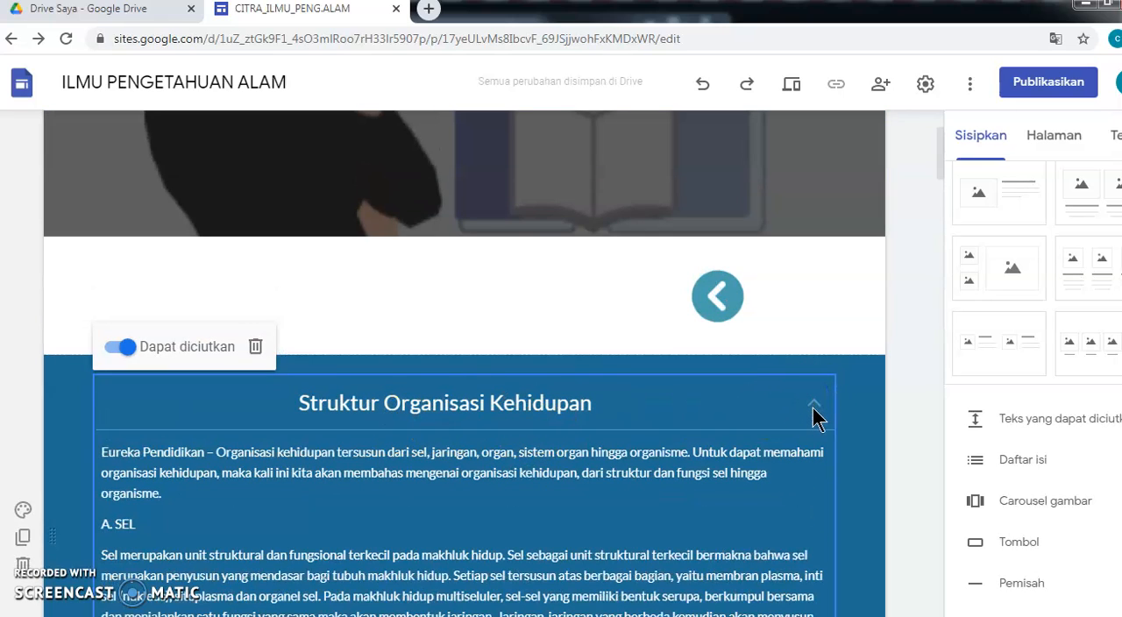
{"action": "scroll", "coordinate": [769, 401], "scroll_direction": "down", "scroll_amount": 10}
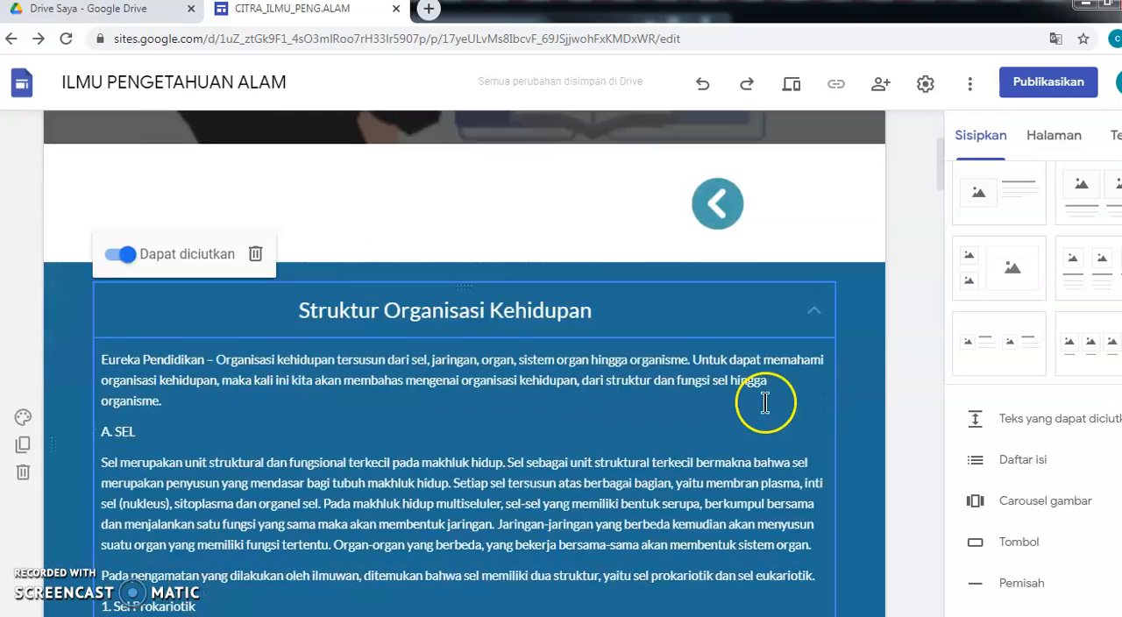
- Set the background of the section with the embedded MODUL 1 document to Penekanan 1
{"action": "scroll", "coordinate": [737, 399], "scroll_direction": "down", "scroll_amount": 4}
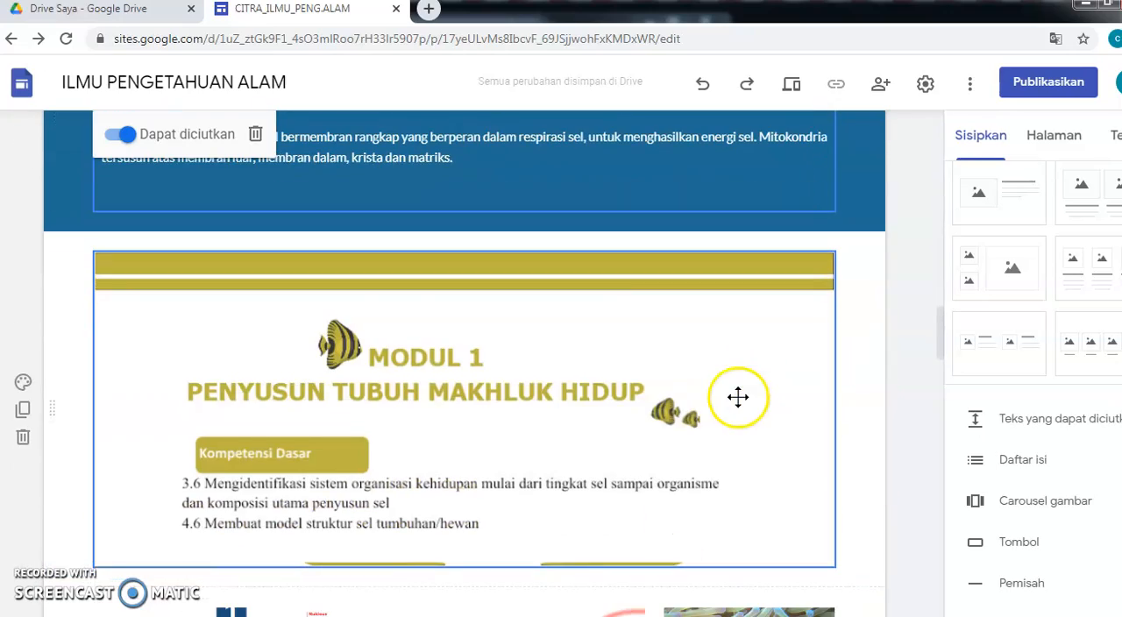
{"action": "left_click", "coordinate": [24, 382]}
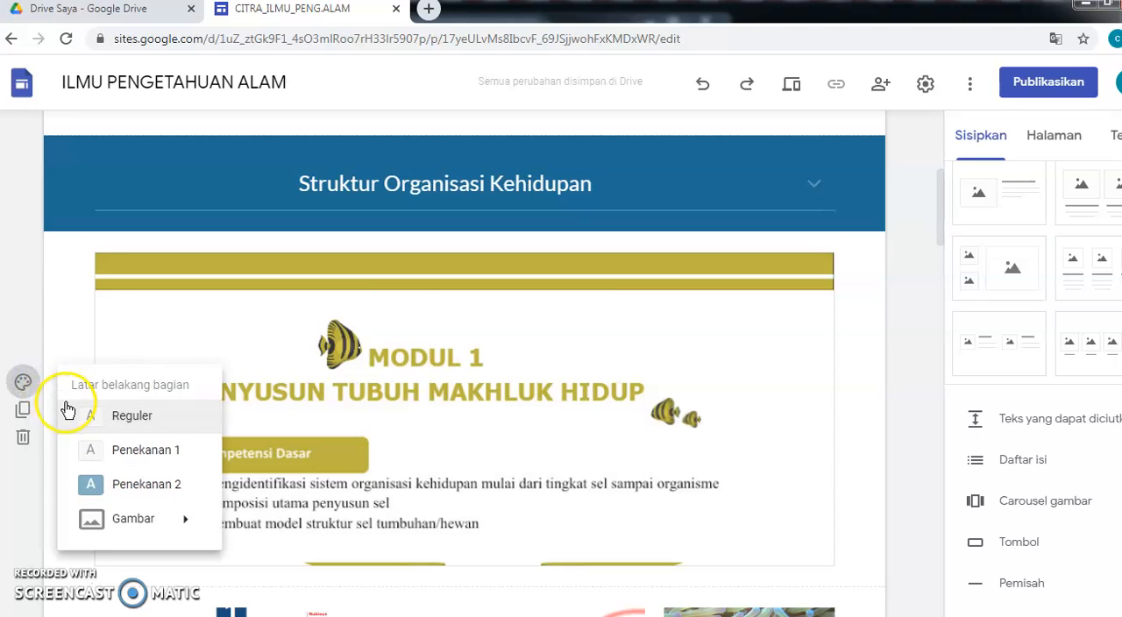
{"action": "left_click", "coordinate": [132, 452]}
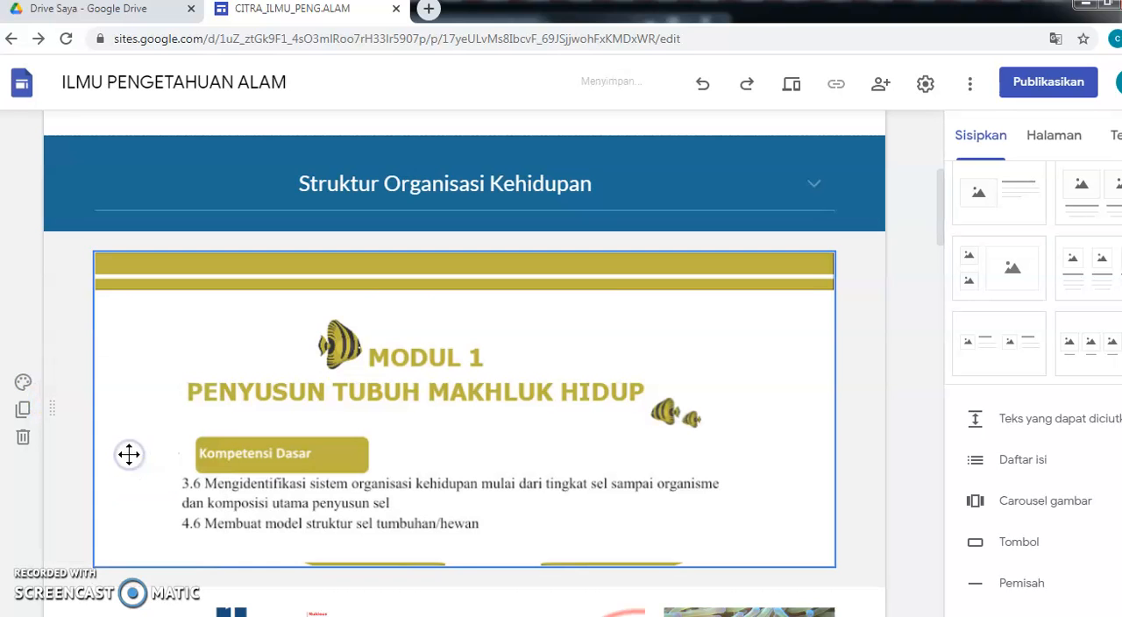
- Set the background of the section with the YouTube video and its text to Penekanan 1
{"action": "scroll", "coordinate": [380, 427], "scroll_direction": "down", "scroll_amount": 6}
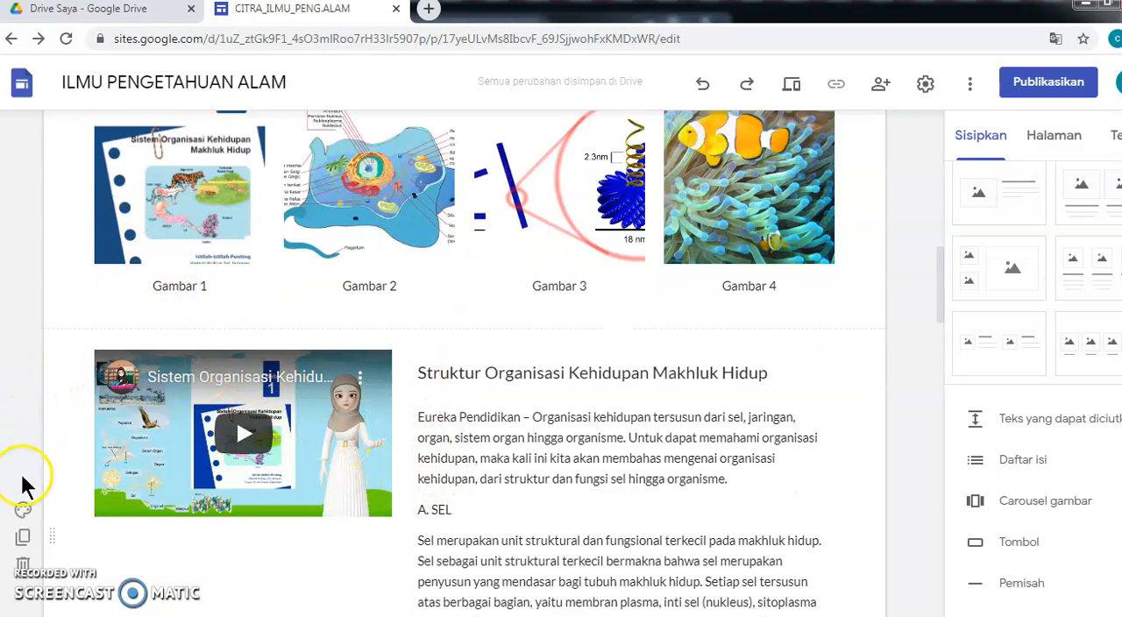
{"action": "left_click", "coordinate": [23, 511]}
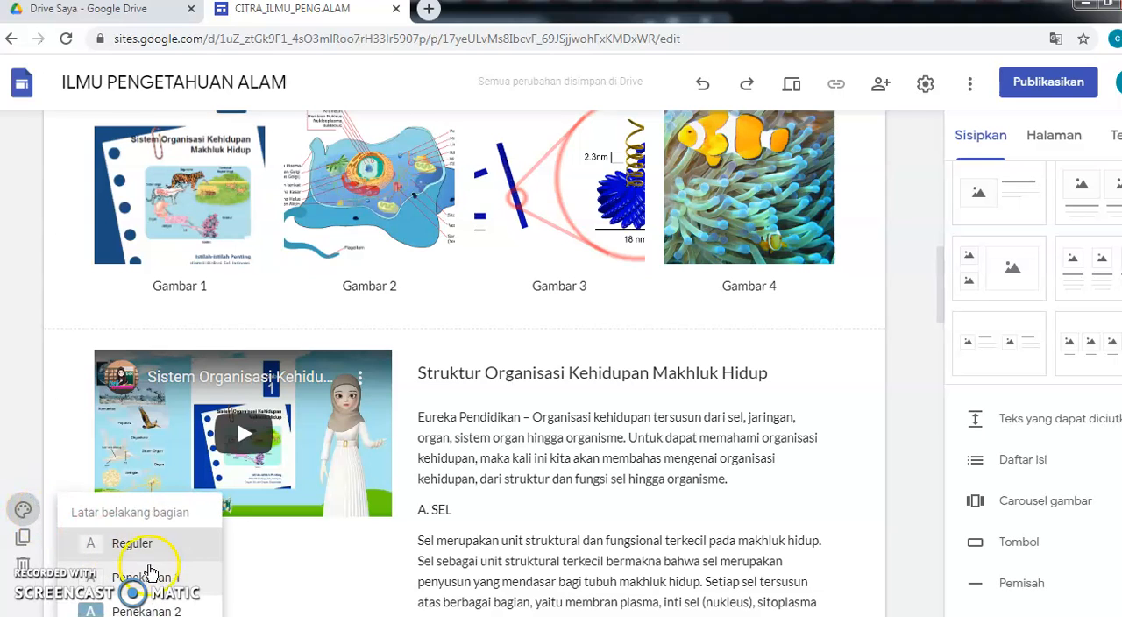
{"action": "left_click", "coordinate": [150, 578]}
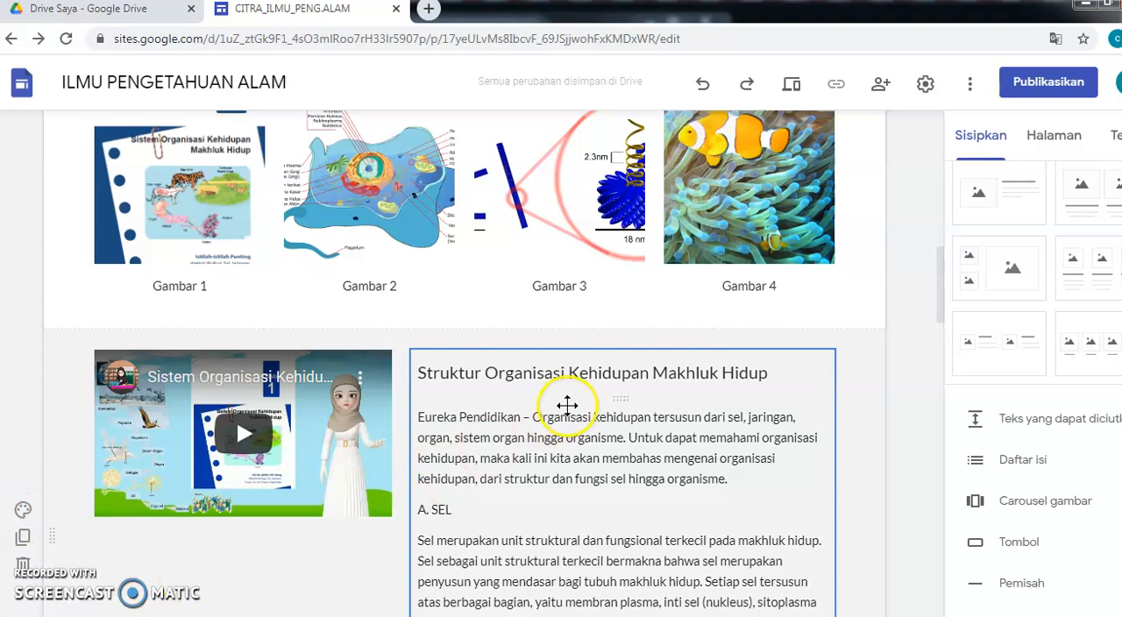
- Scroll through the page to review the embedded document, images, video and the text beside the video
{"action": "scroll", "coordinate": [566, 404], "scroll_direction": "down", "scroll_amount": 6}
{"action": "scroll", "coordinate": [572, 412], "scroll_direction": "down", "scroll_amount": 15}
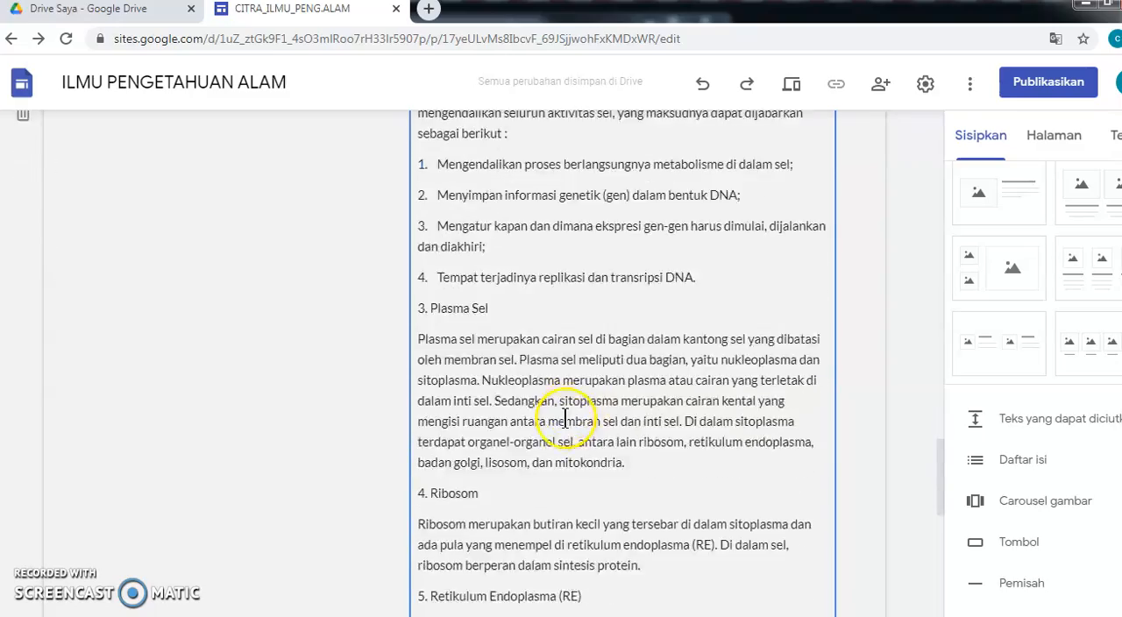
{"action": "scroll", "coordinate": [564, 419], "scroll_direction": "down", "scroll_amount": 3}
{"action": "scroll", "coordinate": [562, 418], "scroll_direction": "up", "scroll_amount": 12}
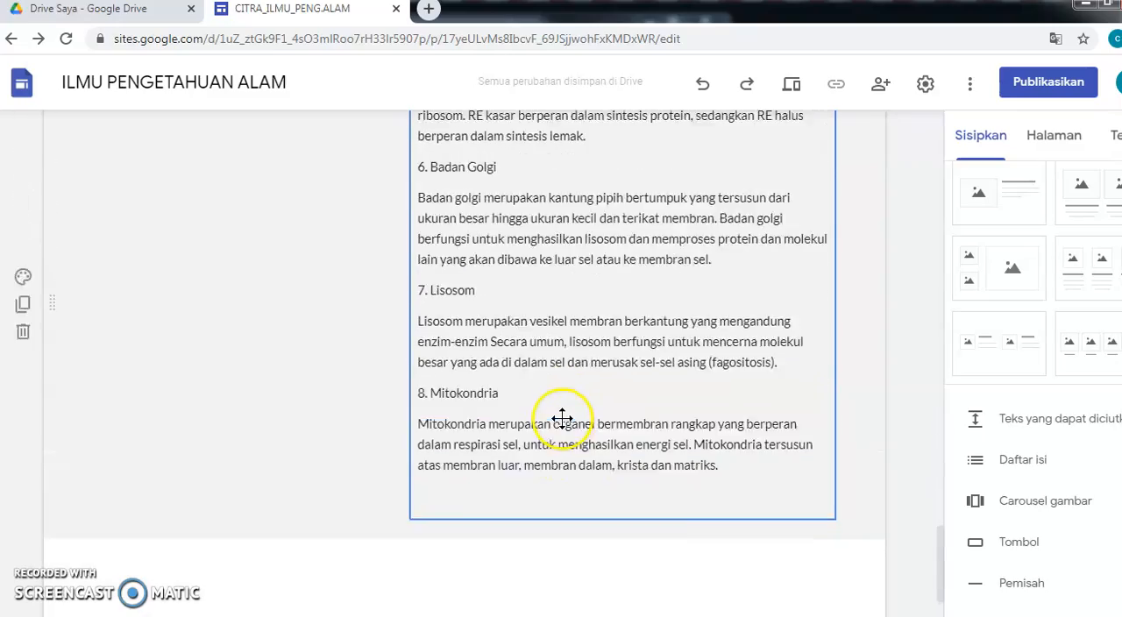
{"action": "scroll", "coordinate": [562, 418], "scroll_direction": "up", "scroll_amount": 20}
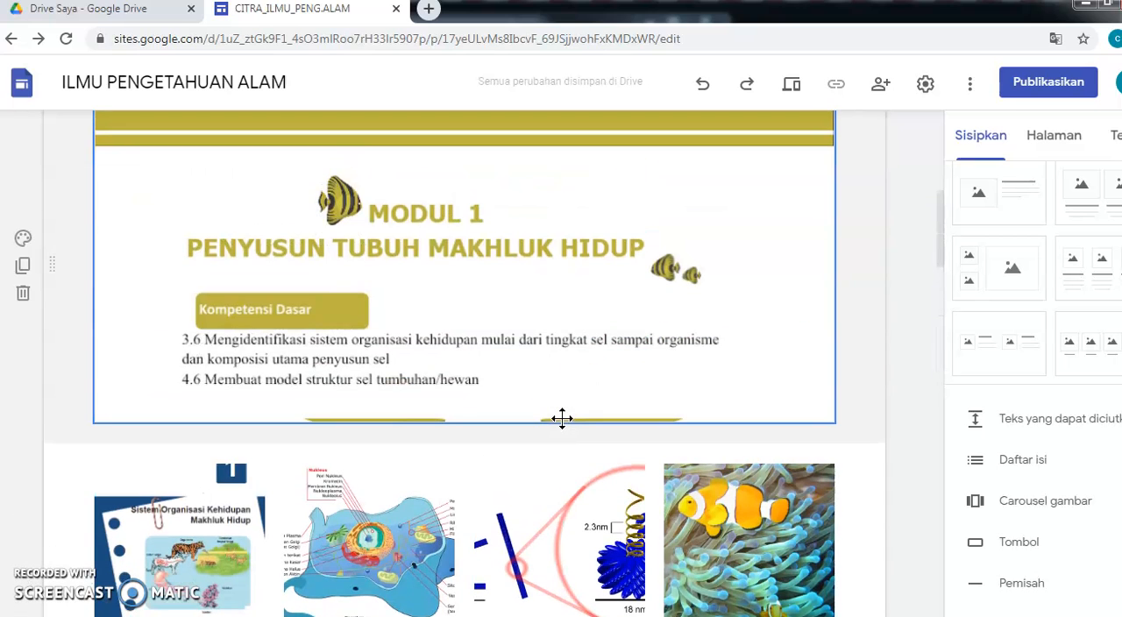
{"action": "scroll", "coordinate": [562, 418], "scroll_direction": "up", "scroll_amount": 7}
{"action": "scroll", "coordinate": [561, 426], "scroll_direction": "down", "scroll_amount": 2}
{"action": "left_click", "coordinate": [545, 419]}
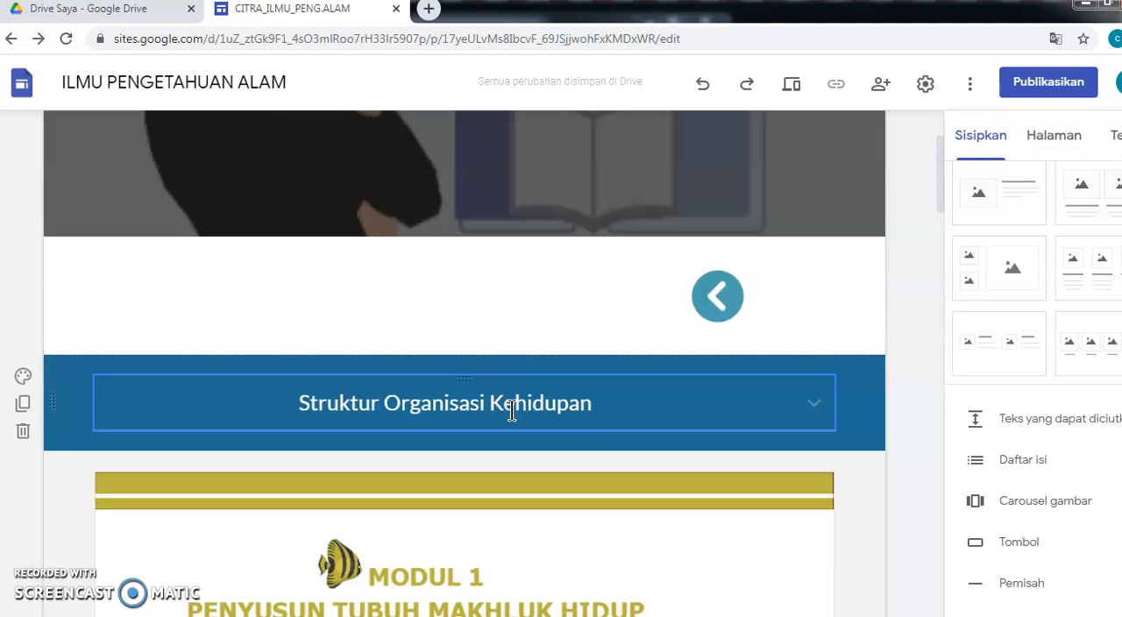
{"action": "scroll", "coordinate": [512, 411], "scroll_direction": "down", "scroll_amount": 4}
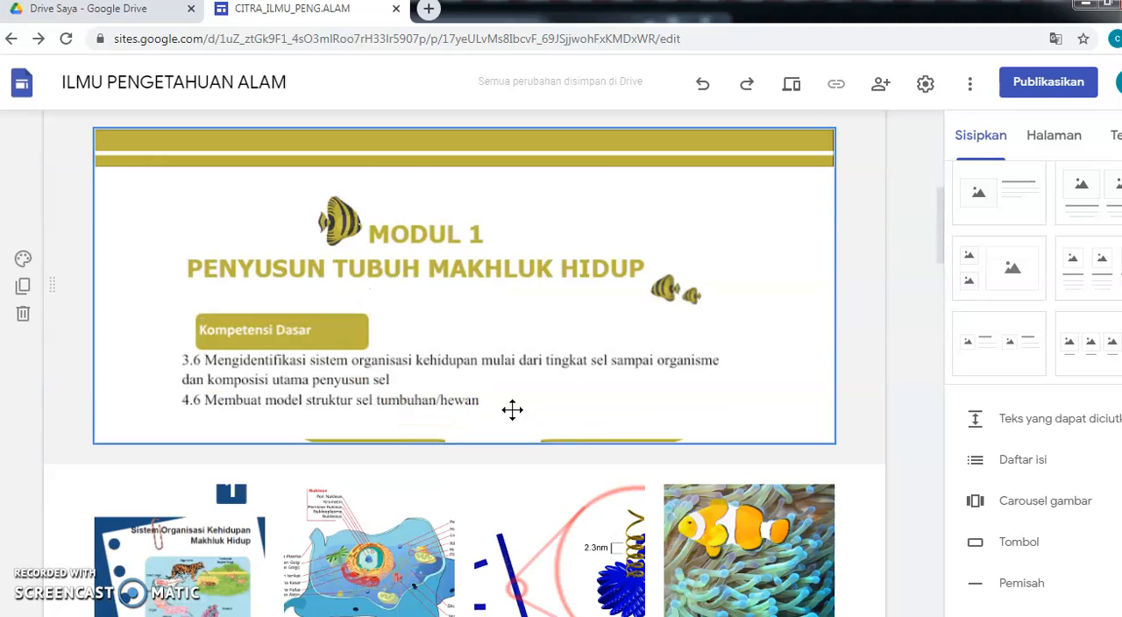
{"action": "scroll", "coordinate": [511, 410], "scroll_direction": "down", "scroll_amount": 3}
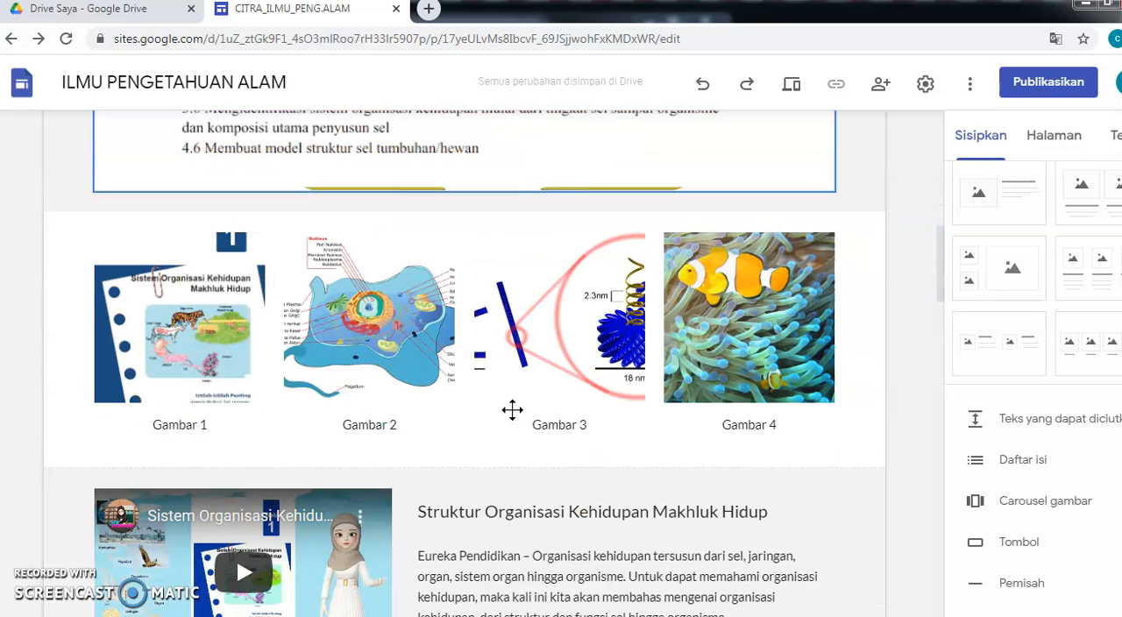
{"action": "scroll", "coordinate": [584, 433], "scroll_direction": "down", "scroll_amount": 3}
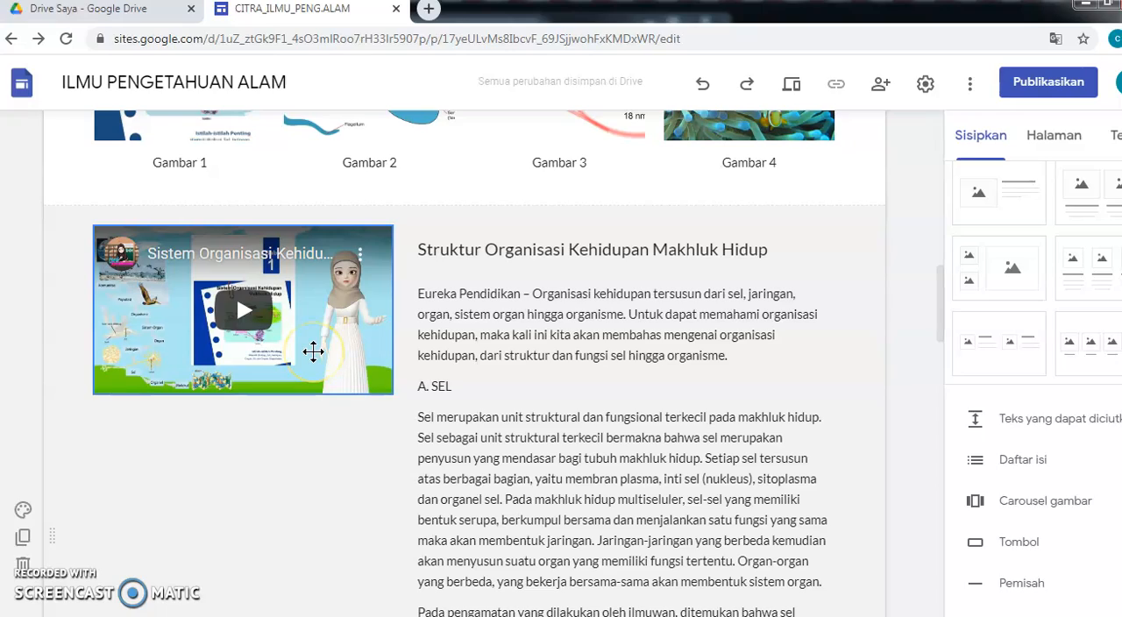
{"action": "left_click", "coordinate": [630, 449]}
{"action": "scroll", "coordinate": [637, 449], "scroll_direction": "down", "scroll_amount": 9}
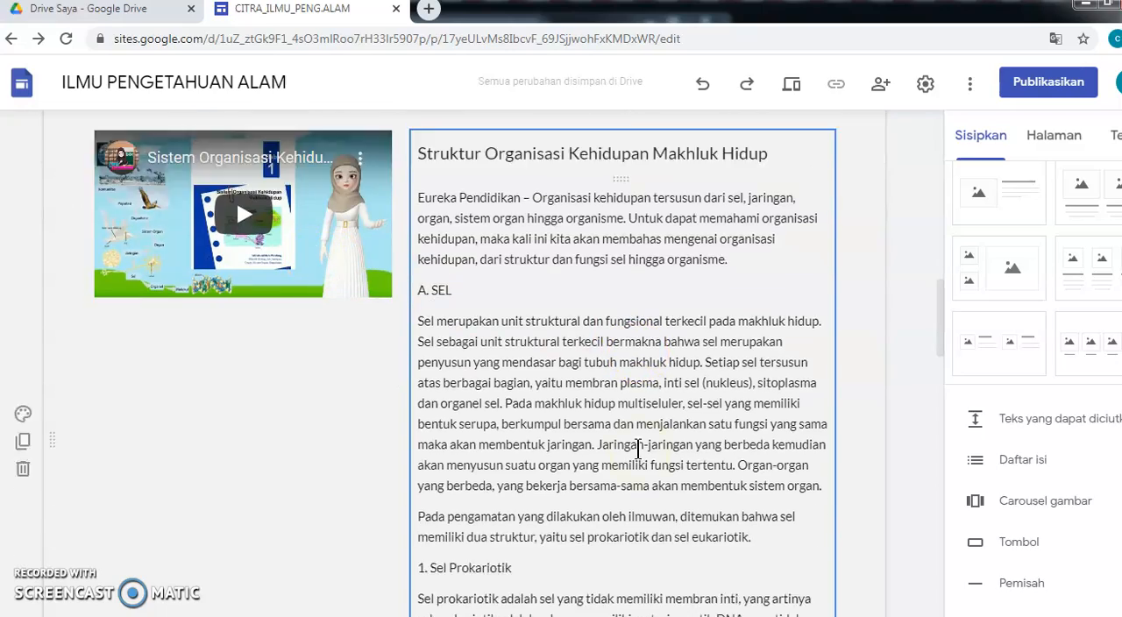
{"action": "scroll", "coordinate": [635, 453], "scroll_direction": "down", "scroll_amount": 9}
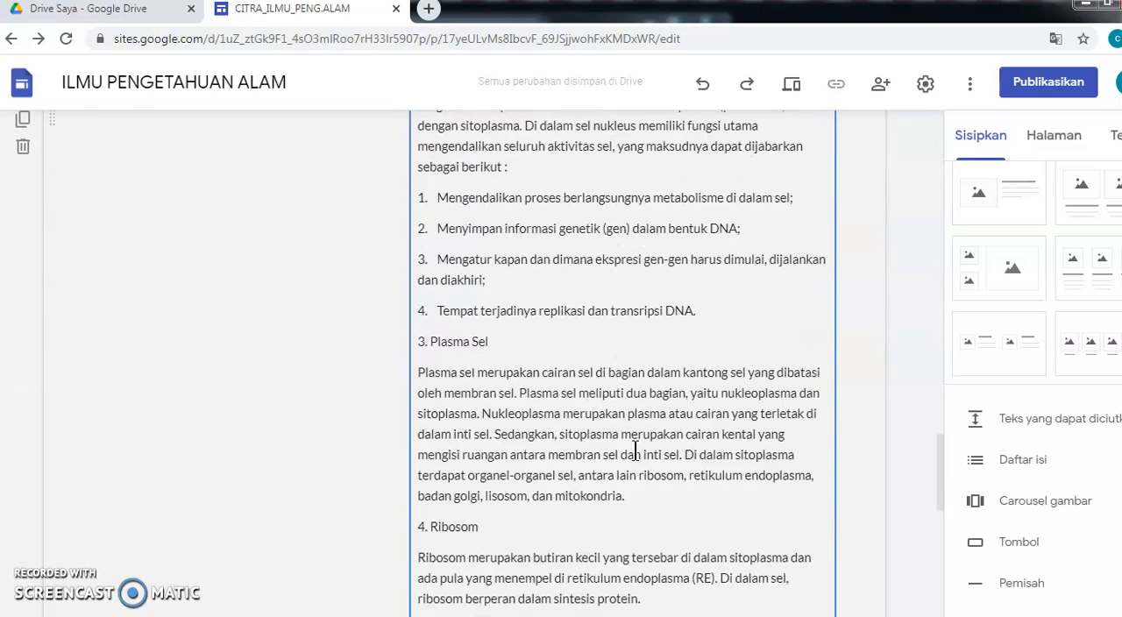
{"action": "scroll", "coordinate": [635, 451], "scroll_direction": "down", "scroll_amount": 4}
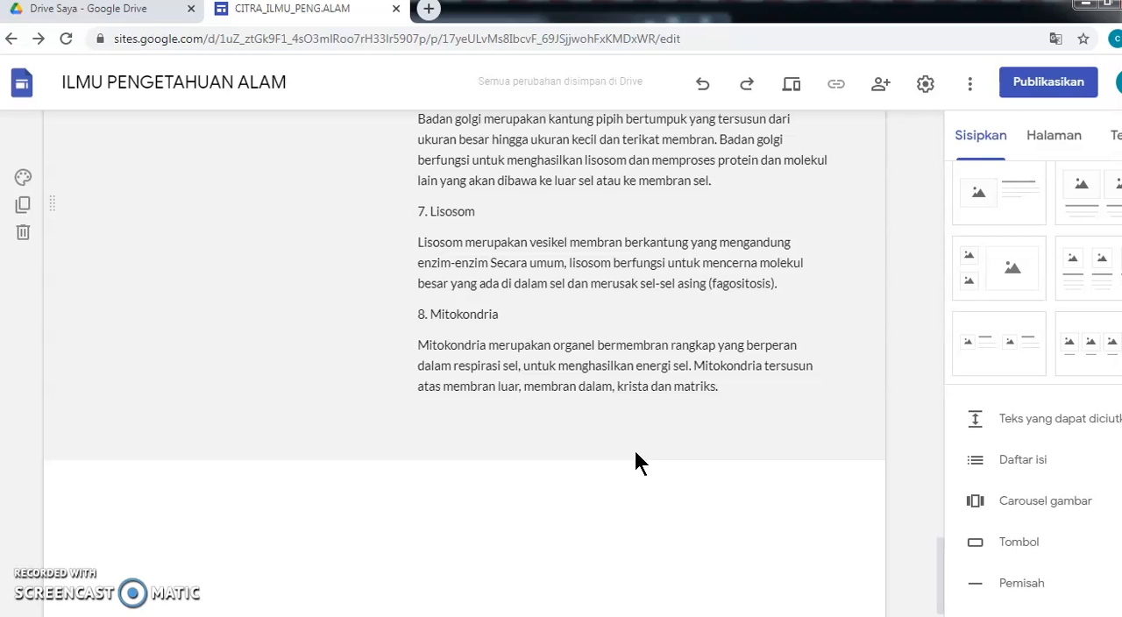
{"action": "scroll", "coordinate": [636, 454], "scroll_direction": "up", "scroll_amount": 15}
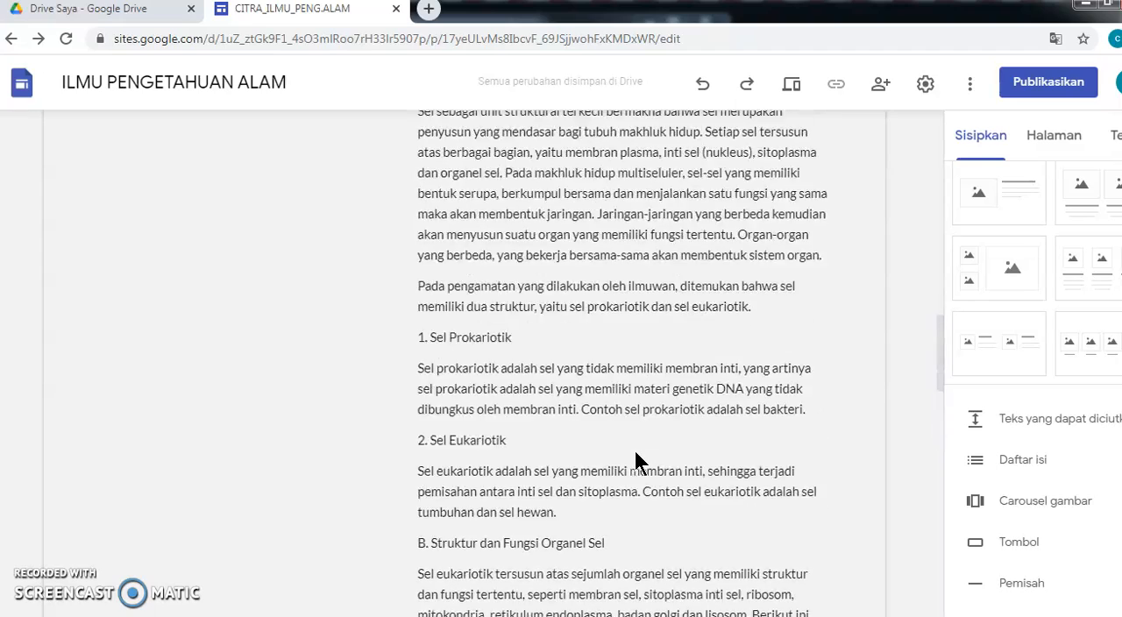
{"action": "scroll", "coordinate": [636, 454], "scroll_direction": "up", "scroll_amount": 15}
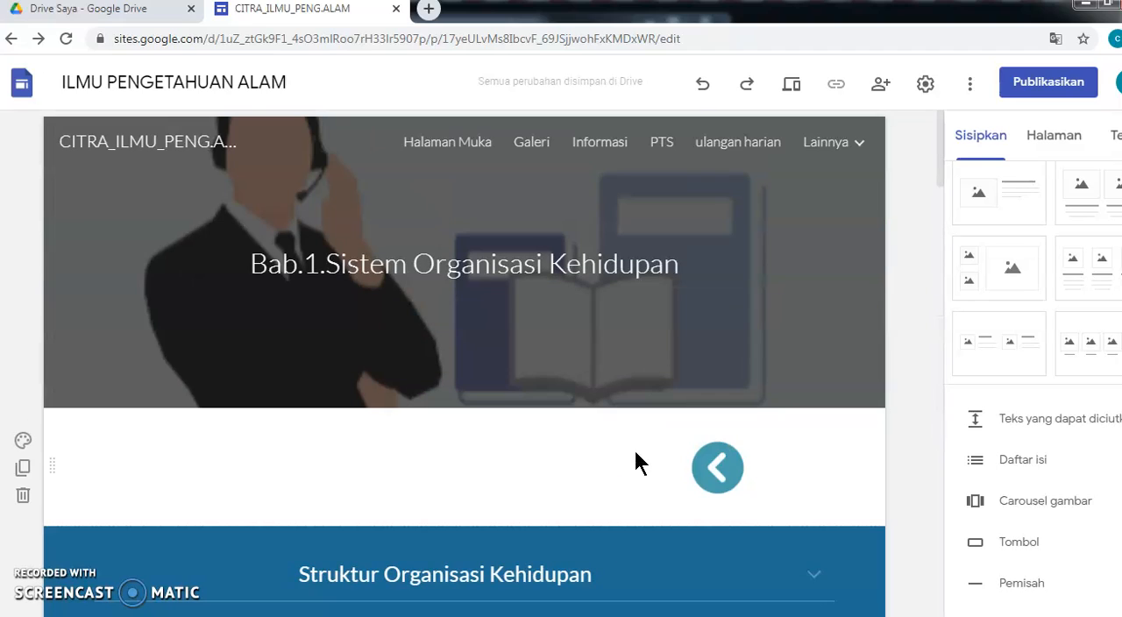
- Minimize the browser window to return to the desktop
{"action": "left_click", "coordinate": [1085, 4]}
{"action": "left_click", "coordinate": [646, 21]}
{"action": "left_click", "coordinate": [349, 364]}
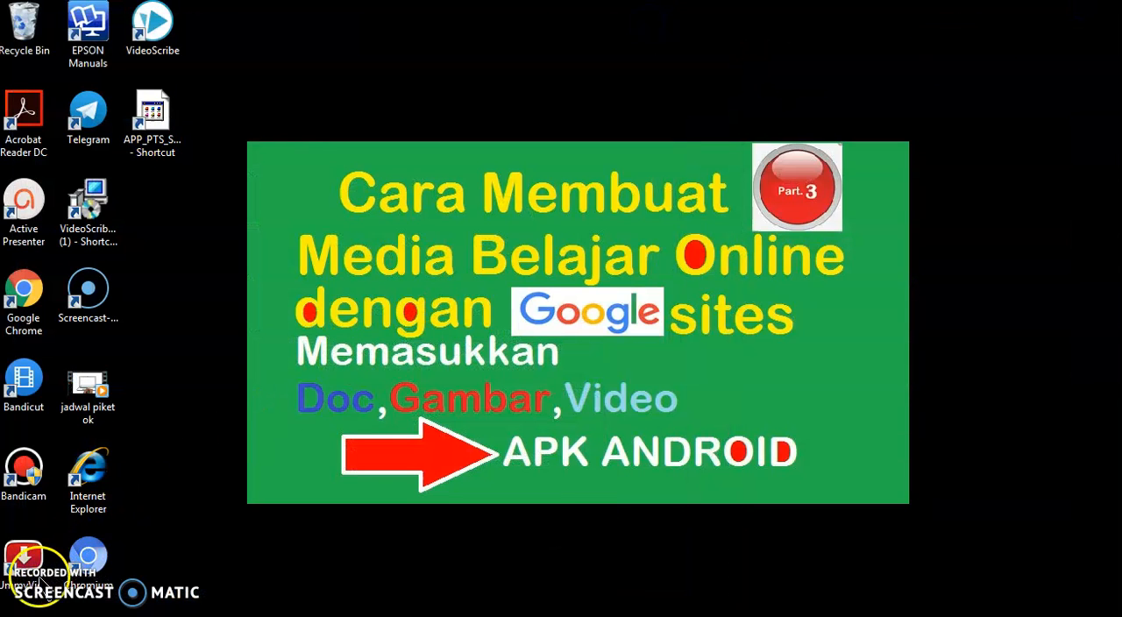